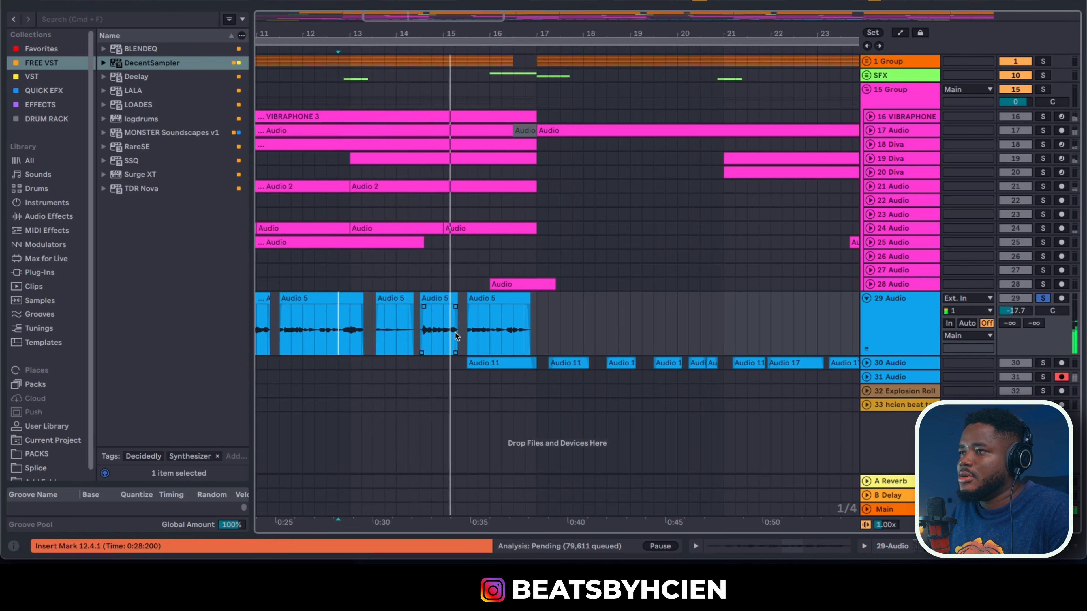
Show the first Utility's Gain automation on the 29 Audio track and add breakpoints at both ends of the quiet clip starting at 13.3.2
{"action": "left_click", "coordinate": [396, 296]}
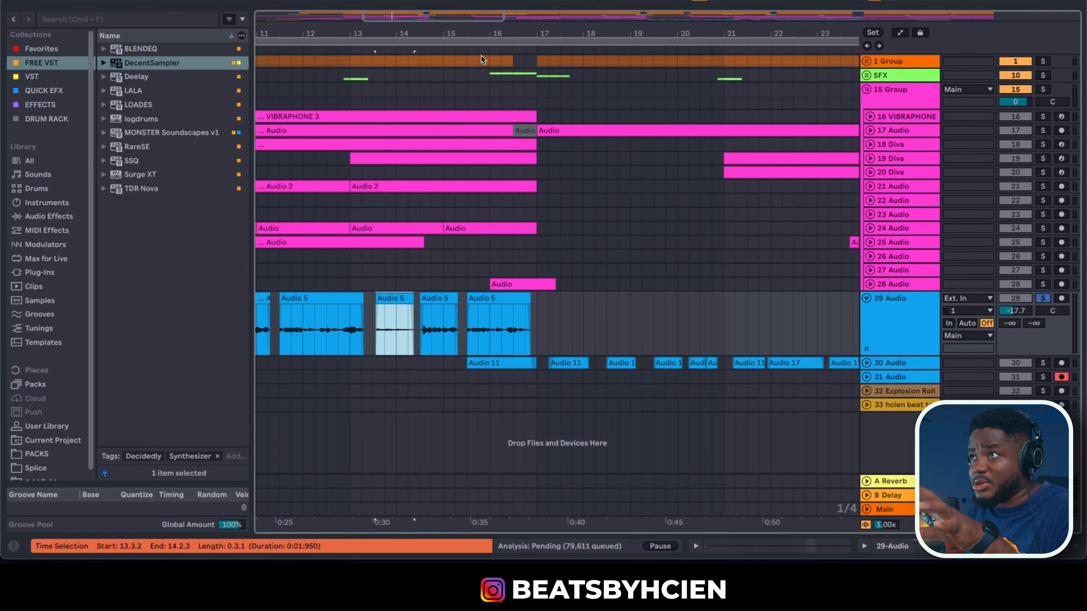
{"action": "double_click", "coordinate": [880, 310]}
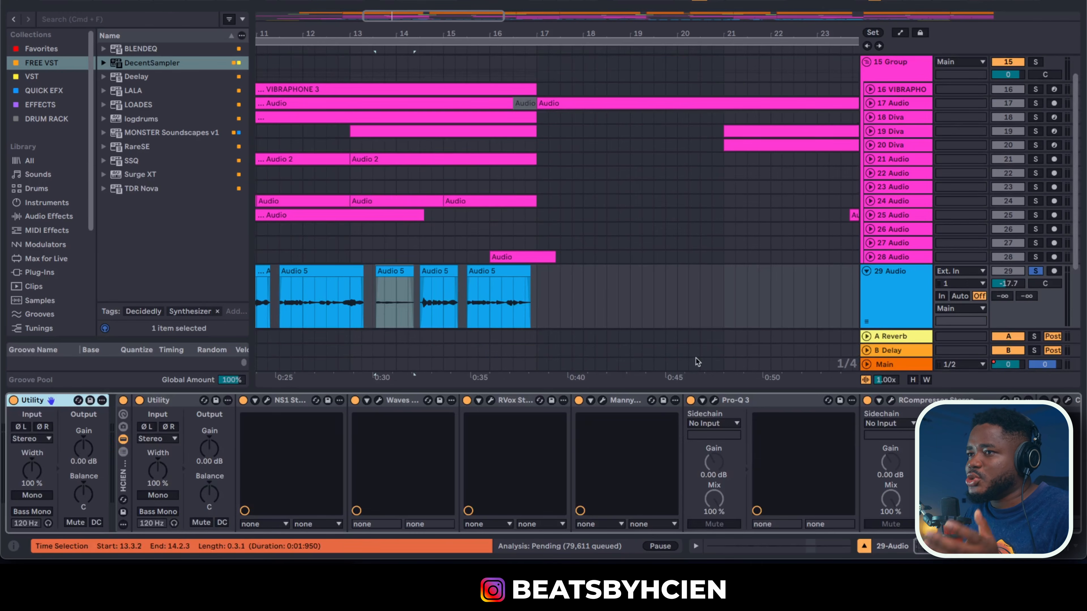
{"action": "right_click", "coordinate": [81, 450]}
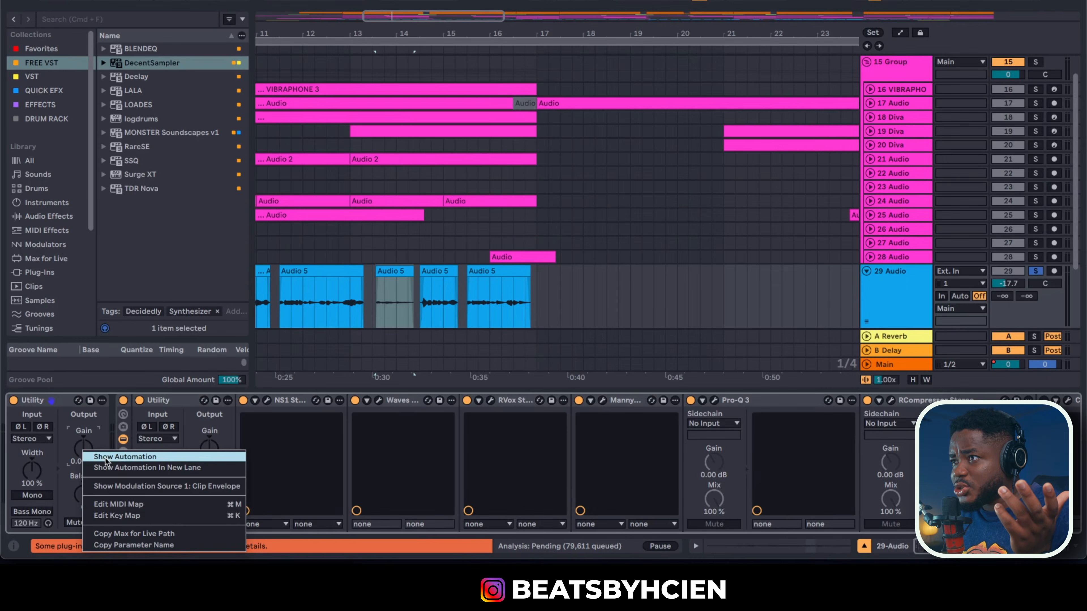
{"action": "left_click", "coordinate": [106, 457]}
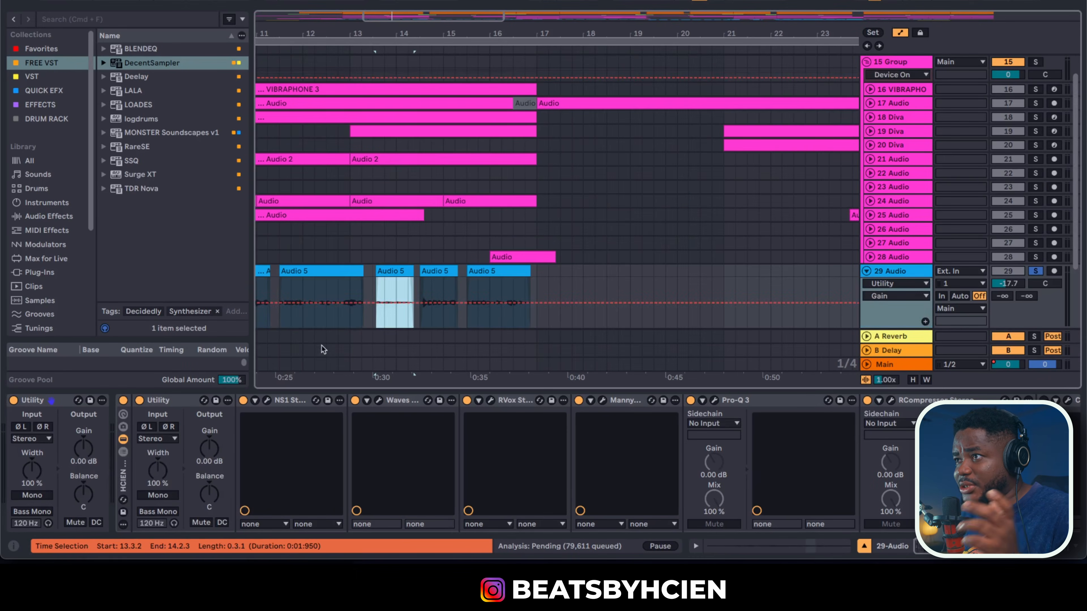
{"action": "left_click", "coordinate": [372, 302]}
{"action": "left_click", "coordinate": [423, 303]}
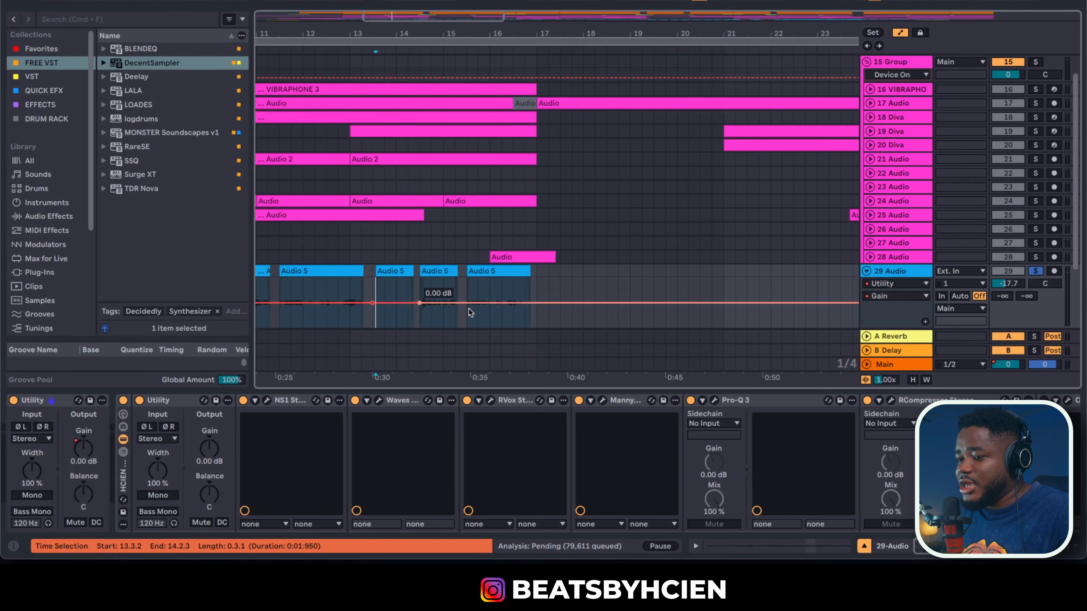
Examine the 29 Audio track's level meter in the mixer during playback and return to the arrangement
{"action": "key", "text": "Tab"}
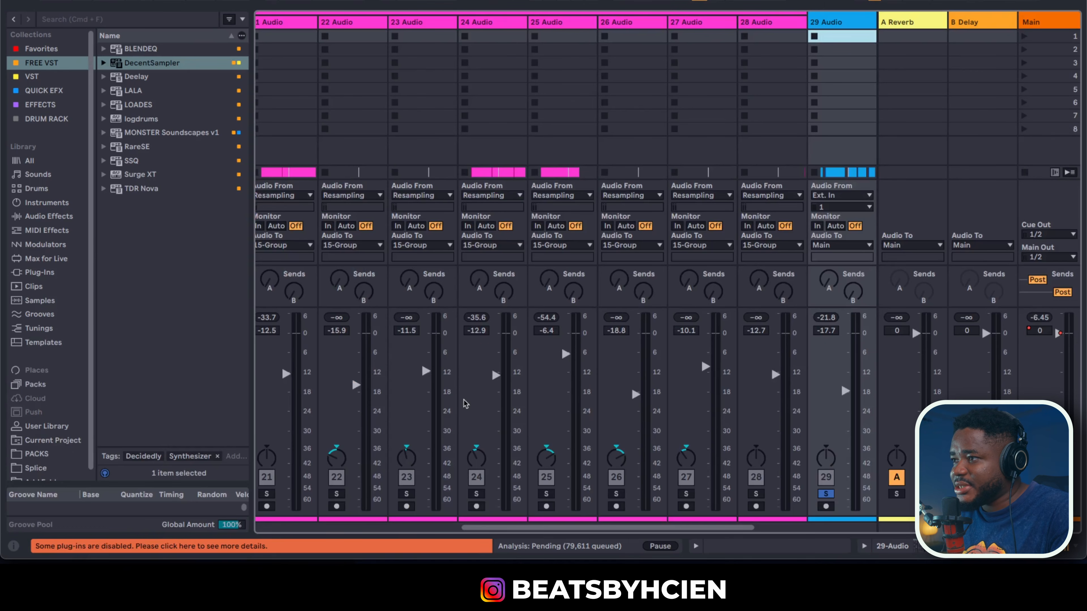
{"action": "scroll", "coordinate": [513, 488], "scroll_direction": "right", "scroll_amount": 10}
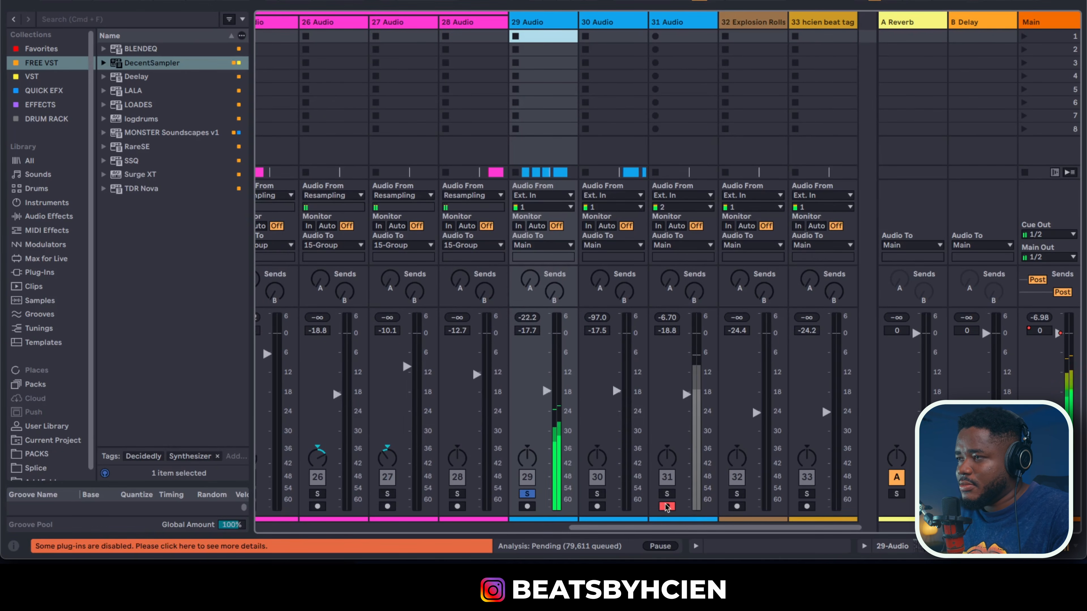
{"action": "key", "text": "Tab"}
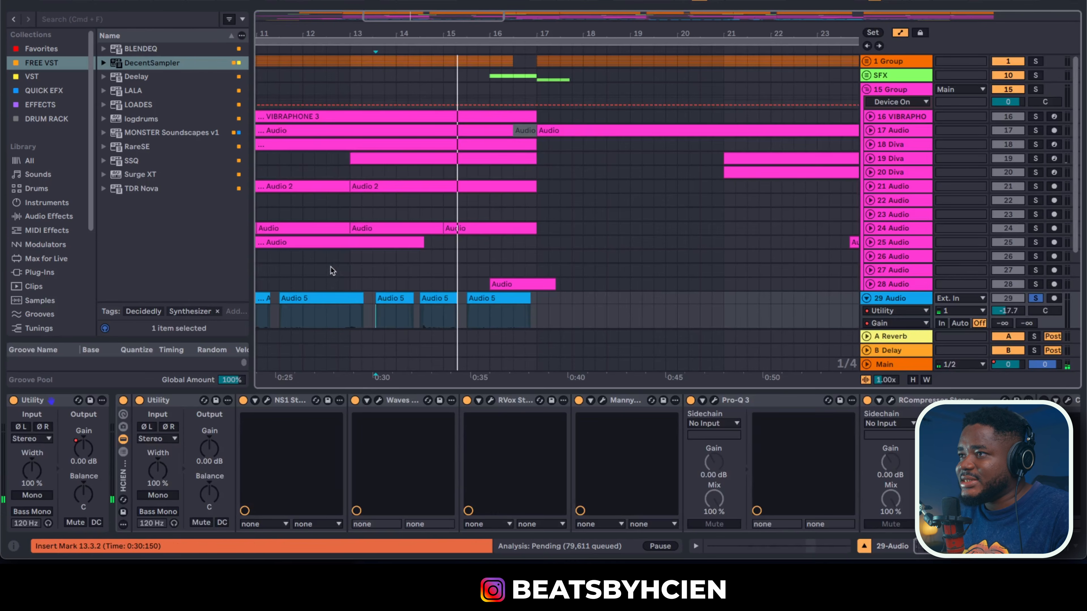
{"action": "key", "text": "Tab"}
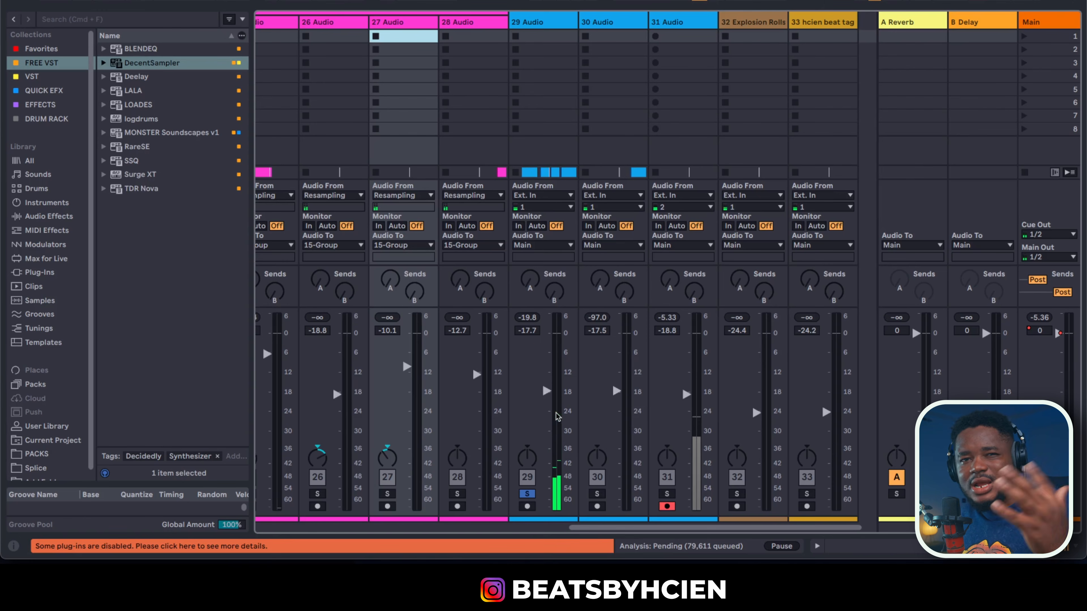
{"action": "key", "text": "Tab"}
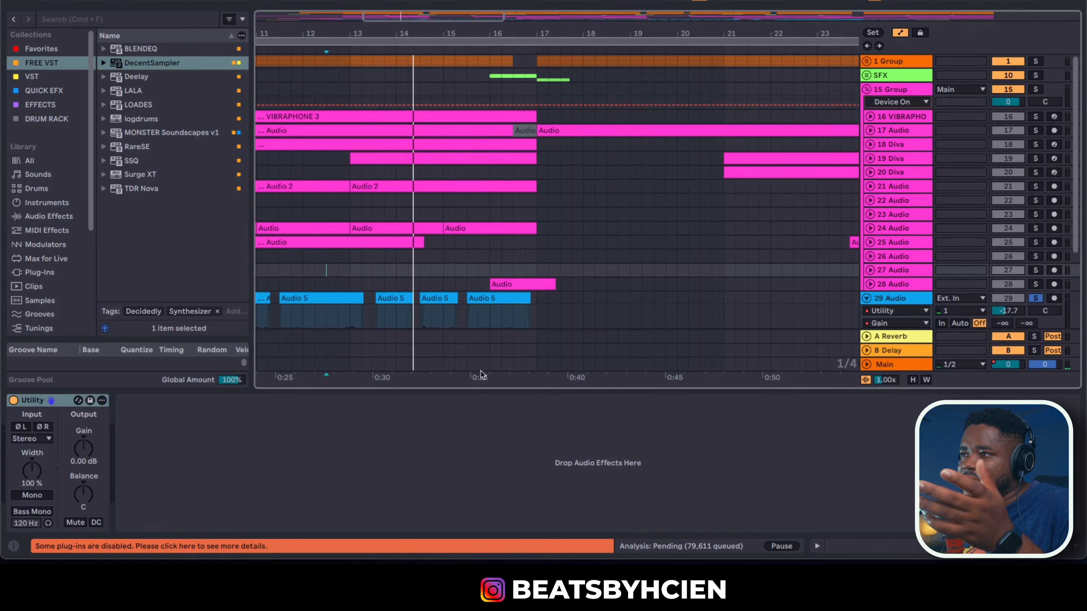
Add a Gain breakpoint of 2 dB near the start of the quiet vocal clip and move it to the clip's left edge
{"action": "scroll", "coordinate": [684, 296], "scroll_direction": "down", "scroll_amount": 3}
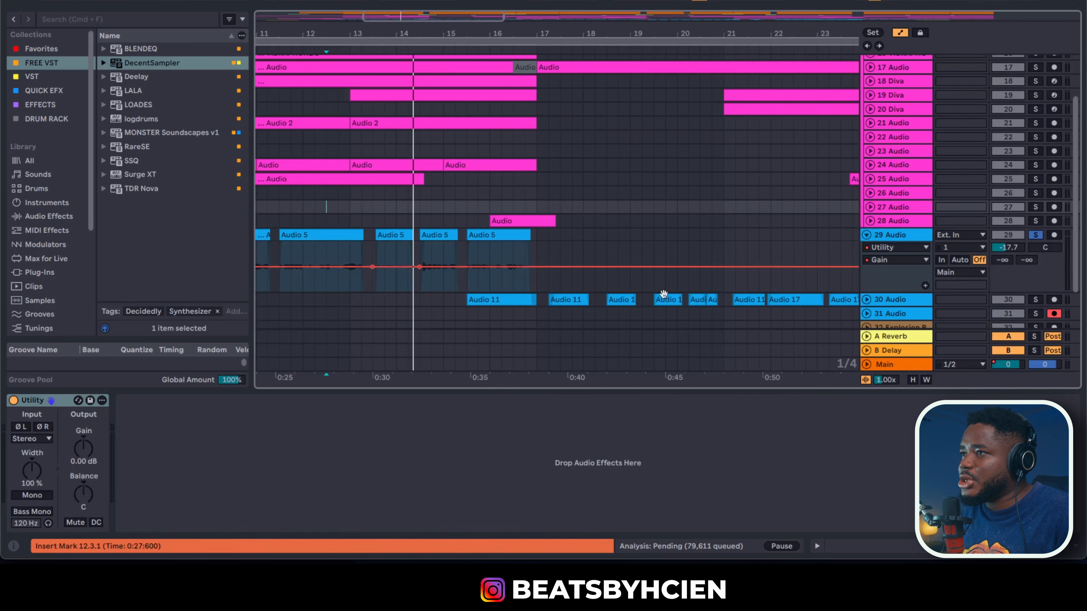
{"action": "left_click", "coordinate": [388, 269]}
{"action": "left_click_drag", "start_coordinate": [386, 269], "coordinate": [386, 264]}
{"action": "right_click", "coordinate": [385, 263]}
{"action": "left_click", "coordinate": [414, 236]}
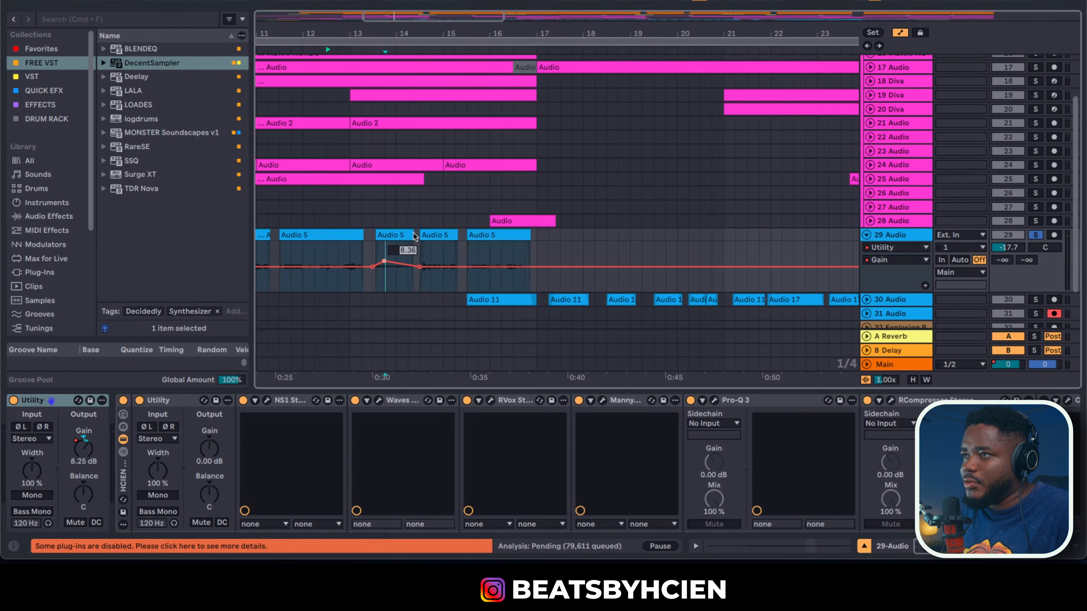
{"action": "type", "text": "2.00 dB"}
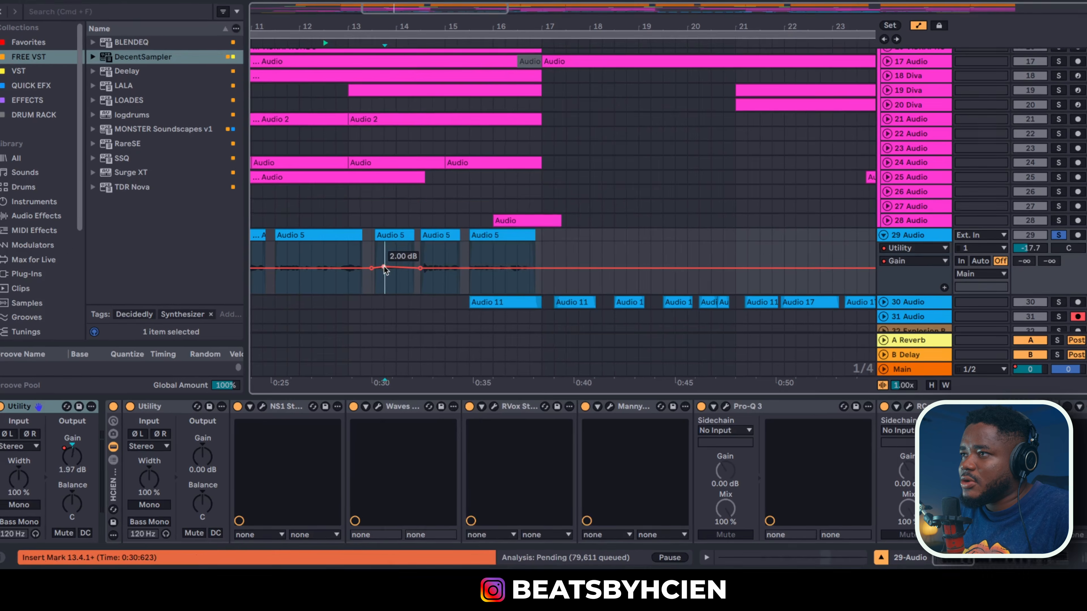
{"action": "left_click_drag", "start_coordinate": [384, 266], "coordinate": [372, 266]}
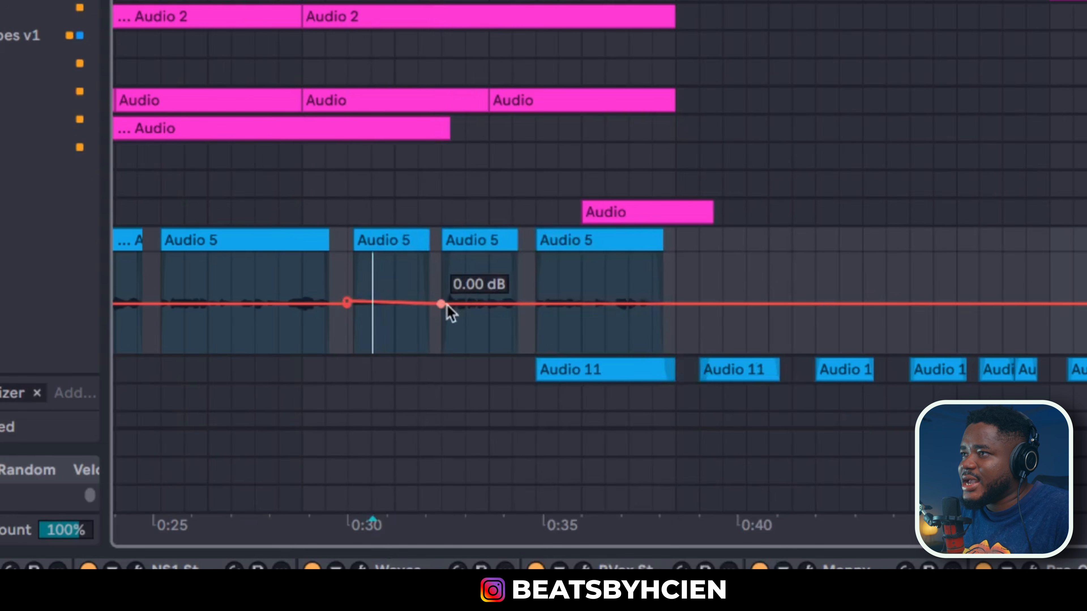
Raise a Gain breakpoint at the end of the quiet vocal clip and set its value to 2 dB
{"action": "left_click_drag", "start_coordinate": [435, 313], "coordinate": [431, 296]}
{"action": "right_click", "coordinate": [431, 295]}
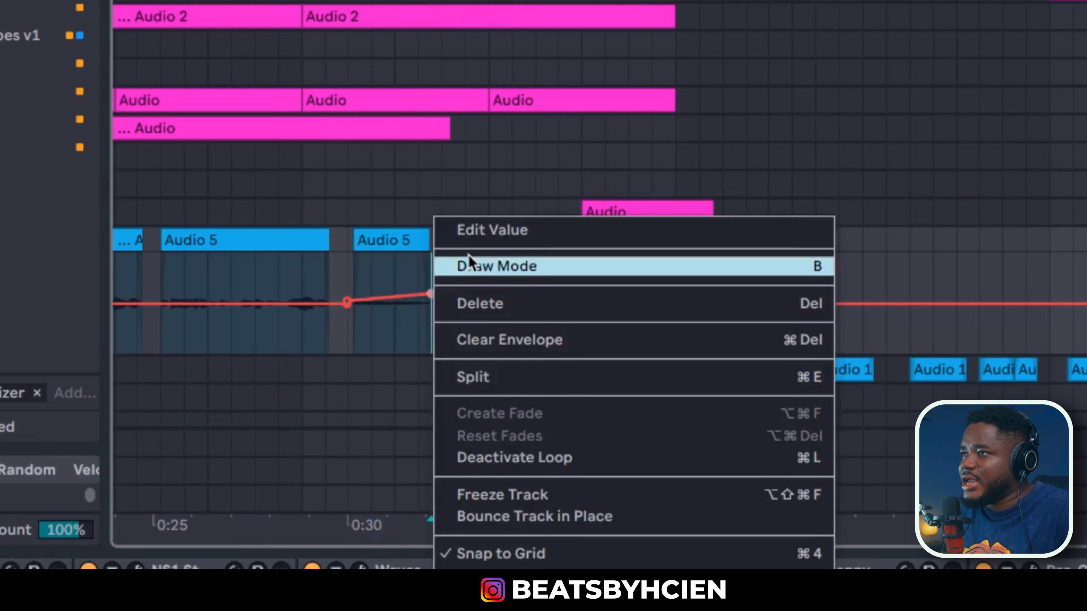
{"action": "left_click", "coordinate": [477, 233]}
{"action": "type", "text": "2"}
{"action": "key", "text": "Return"}
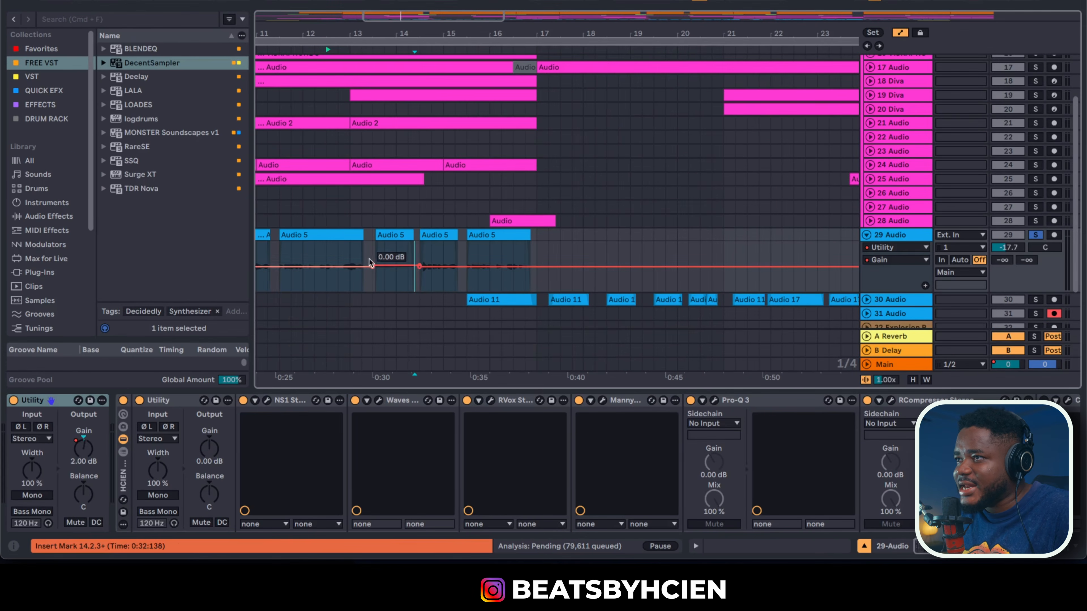
Check the vocal level in the mixer and set the Gain breakpoint at the quiet clip's start to 4 dB
{"action": "key", "text": "Tab"}
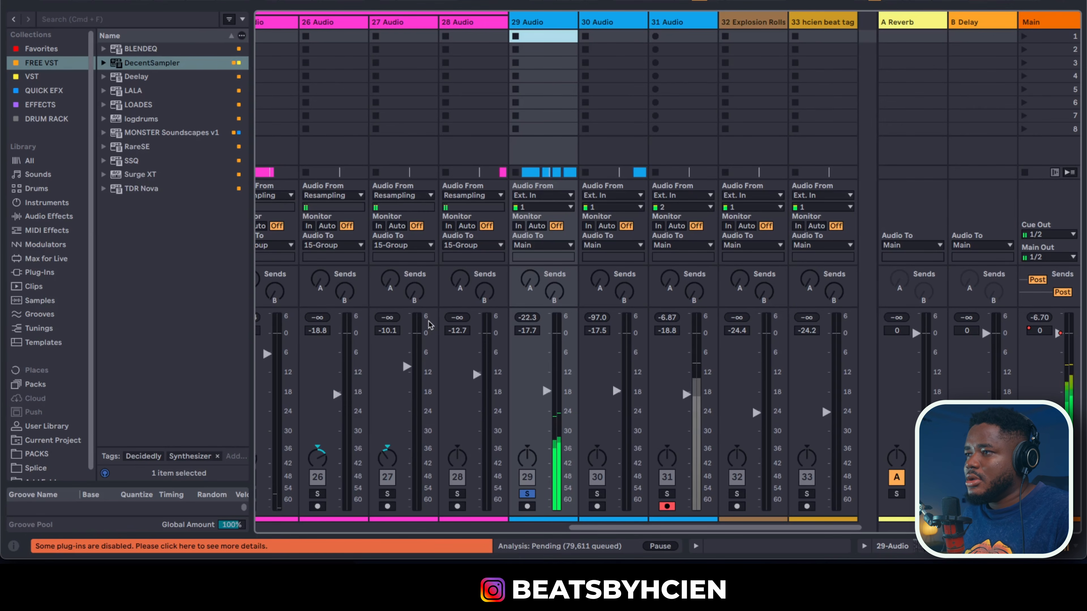
{"action": "key", "text": "Tab"}
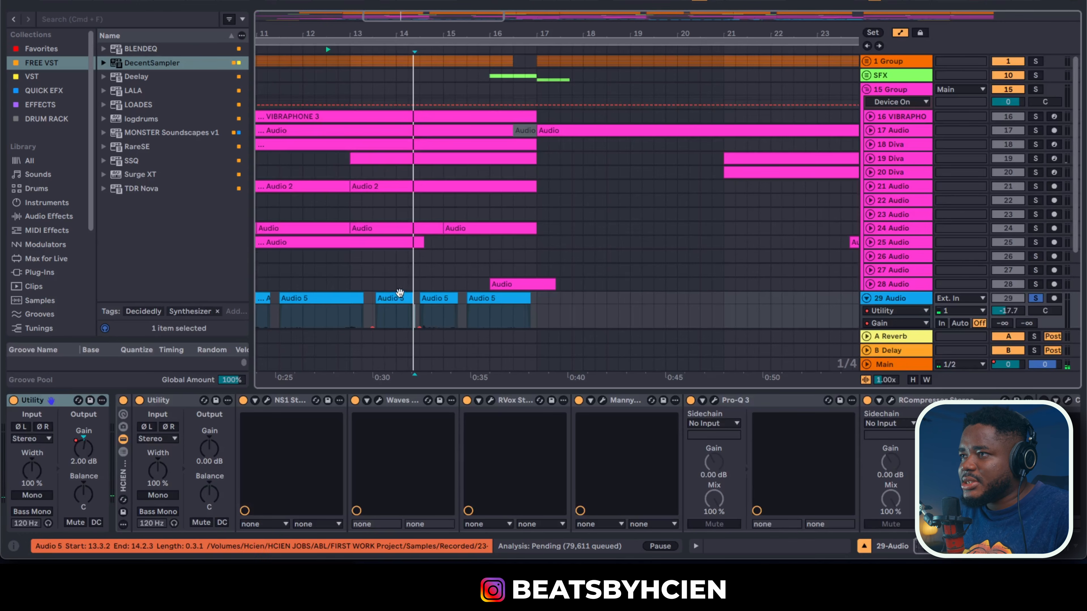
{"action": "scroll", "coordinate": [398, 296], "scroll_direction": "down", "scroll_amount": 1}
{"action": "right_click", "coordinate": [376, 317]}
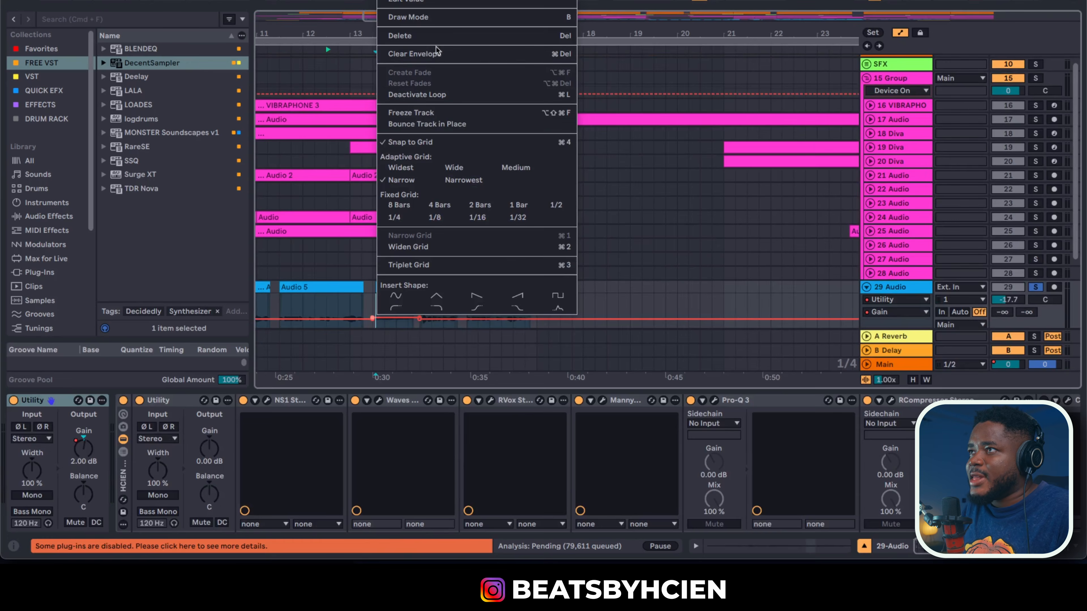
{"action": "left_click", "coordinate": [436, 4]}
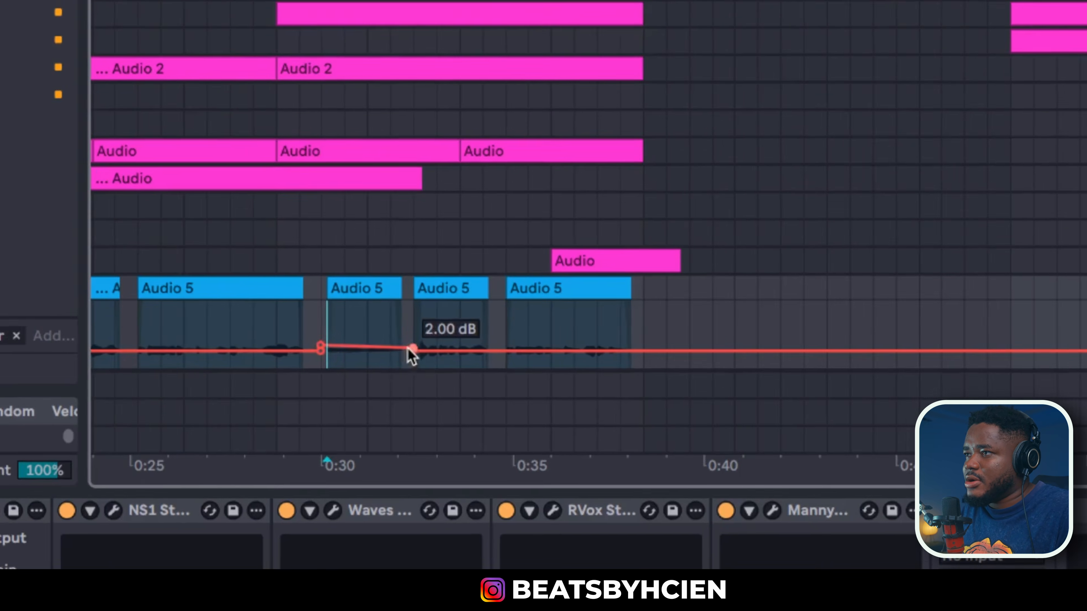
{"action": "right_click", "coordinate": [420, 317]}
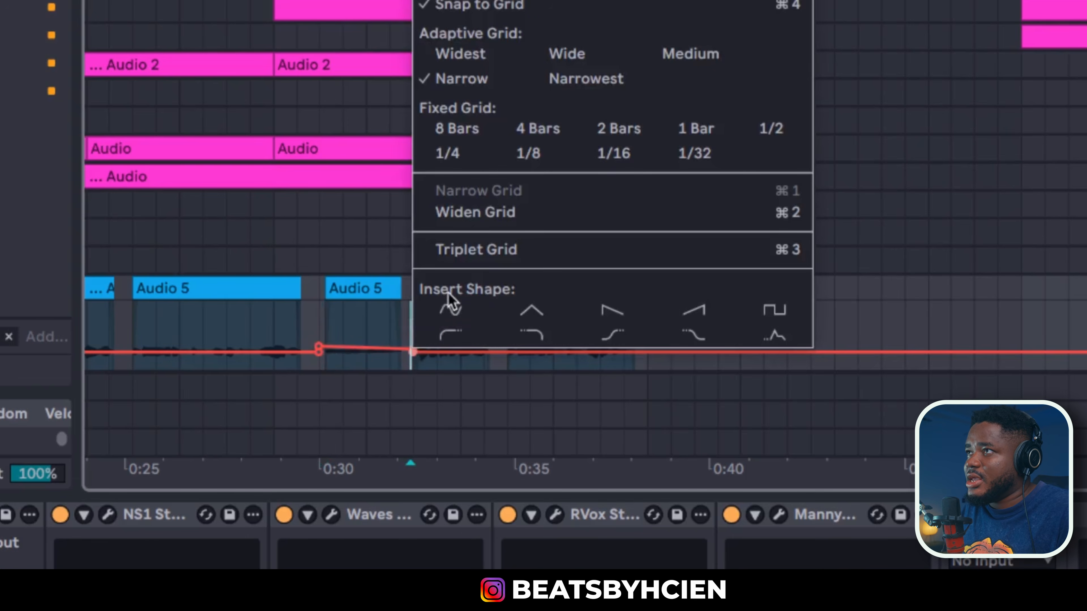
{"action": "left_click", "coordinate": [462, 0]}
{"action": "key", "text": "Return"}
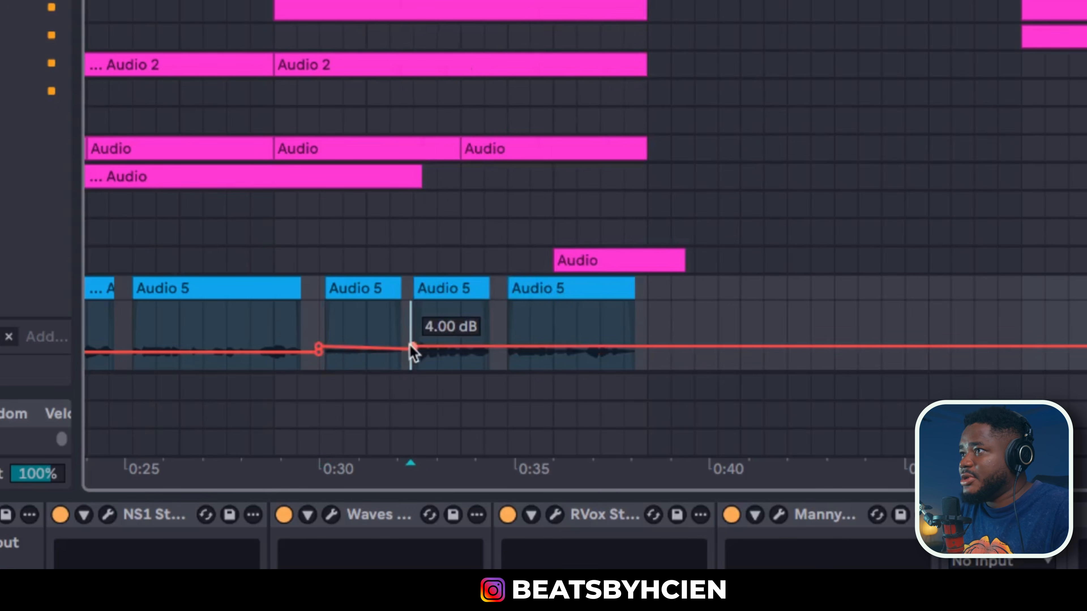
{"action": "key", "text": "super+z"}
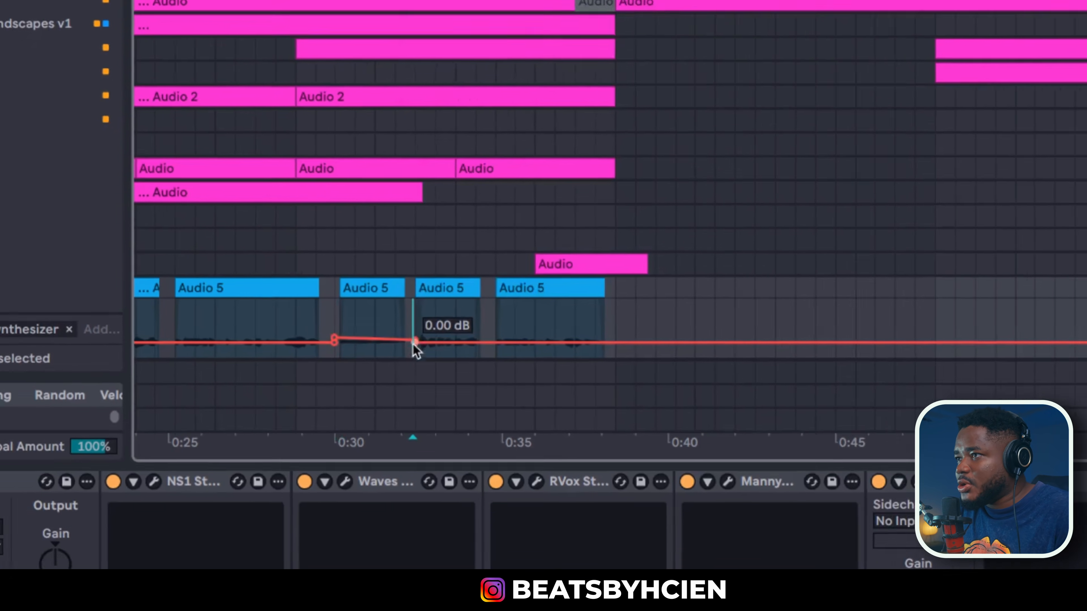
Make the 29 Audio track taller and set the upper Gain breakpoint at the quiet clip's end to 4 dB
{"action": "scroll", "coordinate": [428, 351], "scroll_direction": "down", "scroll_amount": 3}
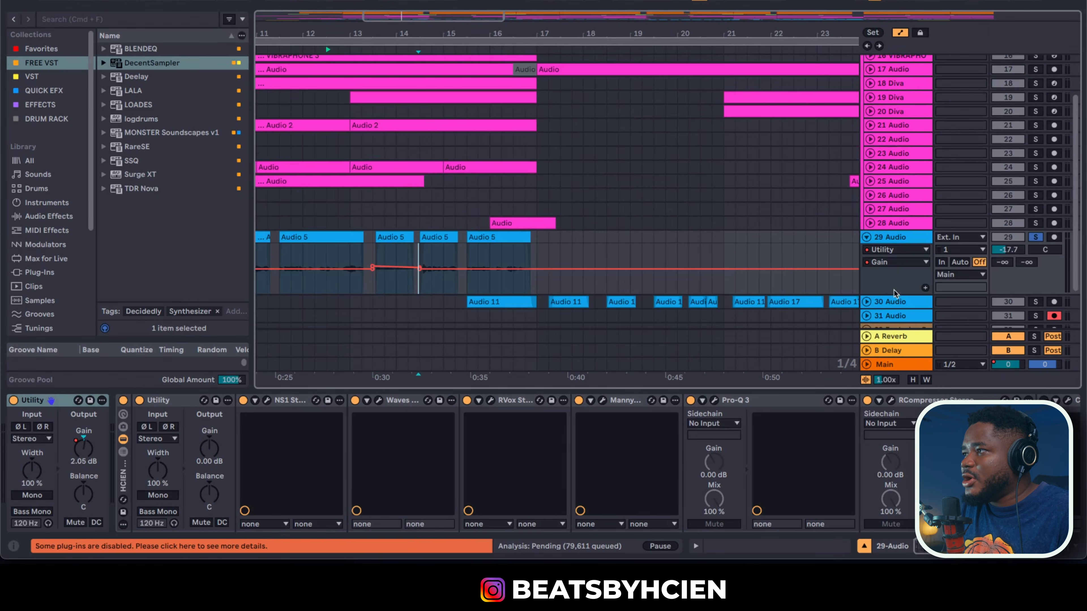
{"action": "left_click_drag", "start_coordinate": [894, 293], "coordinate": [893, 328]}
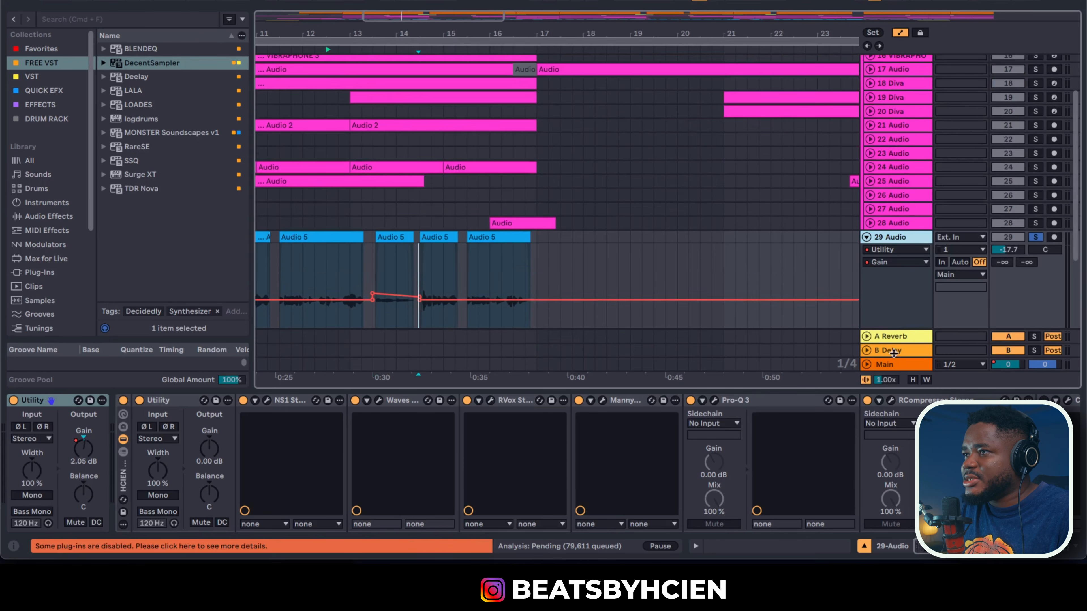
{"action": "right_click", "coordinate": [420, 299]}
{"action": "left_click", "coordinate": [444, 236]}
{"action": "type", "text": "4"}
{"action": "key", "text": "Return"}
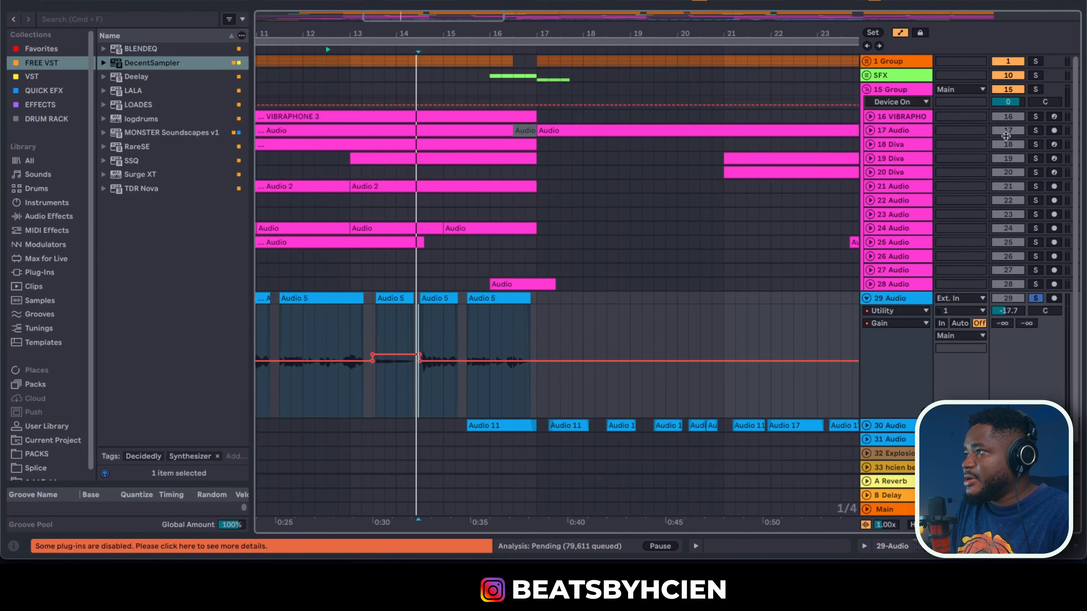
Play the arrangement with the 15 Group soloed, and unfold and solo the 19 Diva track within it
{"action": "left_click", "coordinate": [1036, 89]}
{"action": "key", "text": "space"}
{"action": "left_click_drag", "start_coordinate": [486, 32], "coordinate": [486, 15]}
{"action": "left_click", "coordinate": [870, 158]}
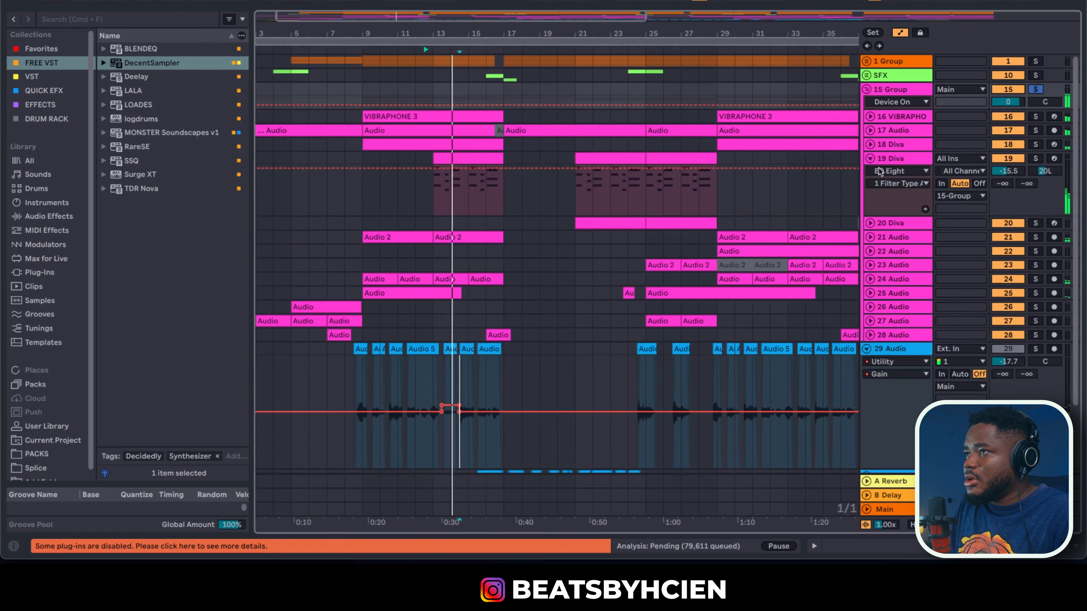
{"action": "left_click", "coordinate": [1035, 159]}
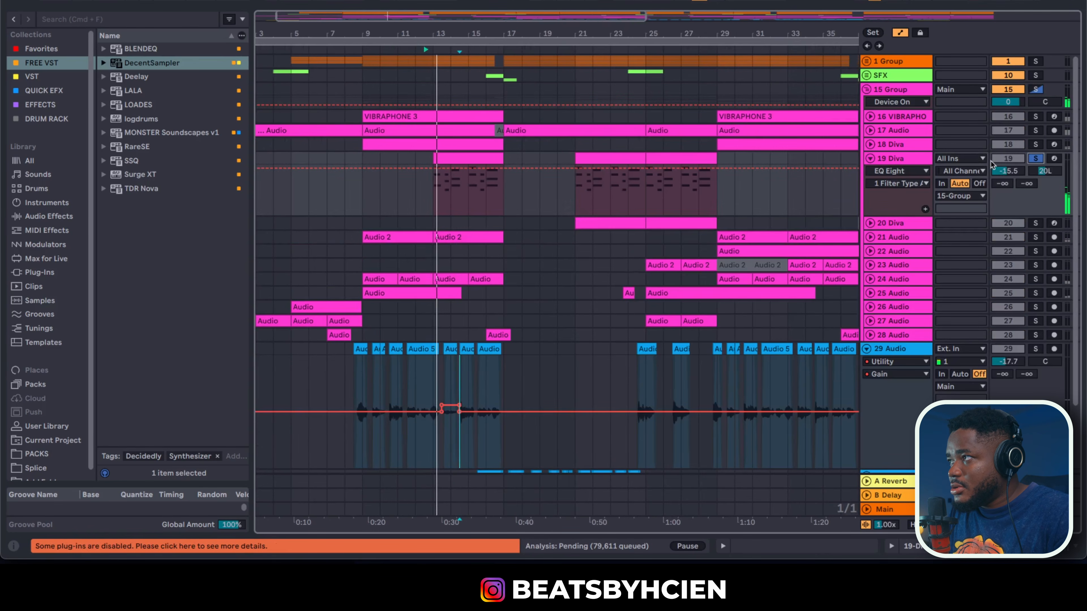
Show the Utility's Gain automation on the 19 Diva track and add breakpoints at the start and end of its first clip
{"action": "double_click", "coordinate": [910, 158]}
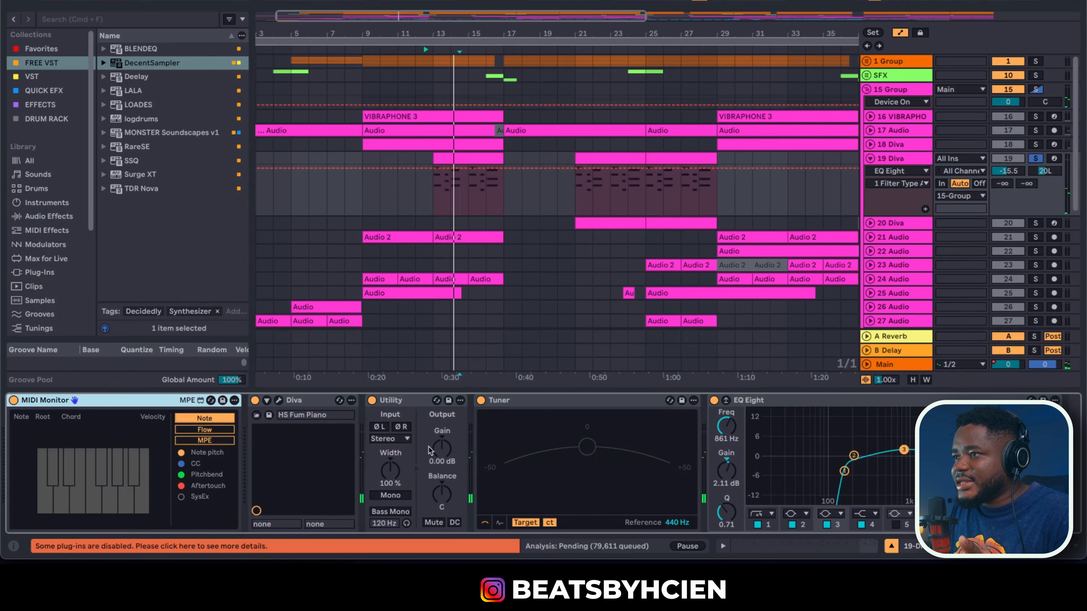
{"action": "right_click", "coordinate": [447, 447]}
{"action": "left_click", "coordinate": [471, 449]}
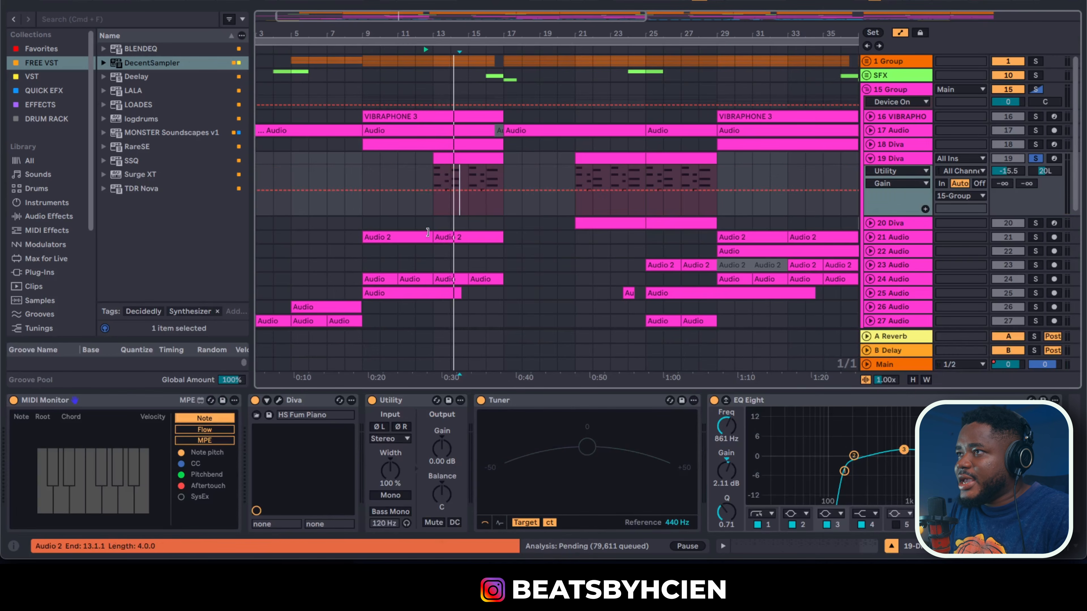
{"action": "left_click", "coordinate": [432, 193]}
{"action": "left_click", "coordinate": [503, 191]}
Raise the Gain automation across the first 19 Diva clip from bar 13 to bar 17, at both its start and end
{"action": "left_click_drag", "start_coordinate": [460, 189], "coordinate": [433, 186]}
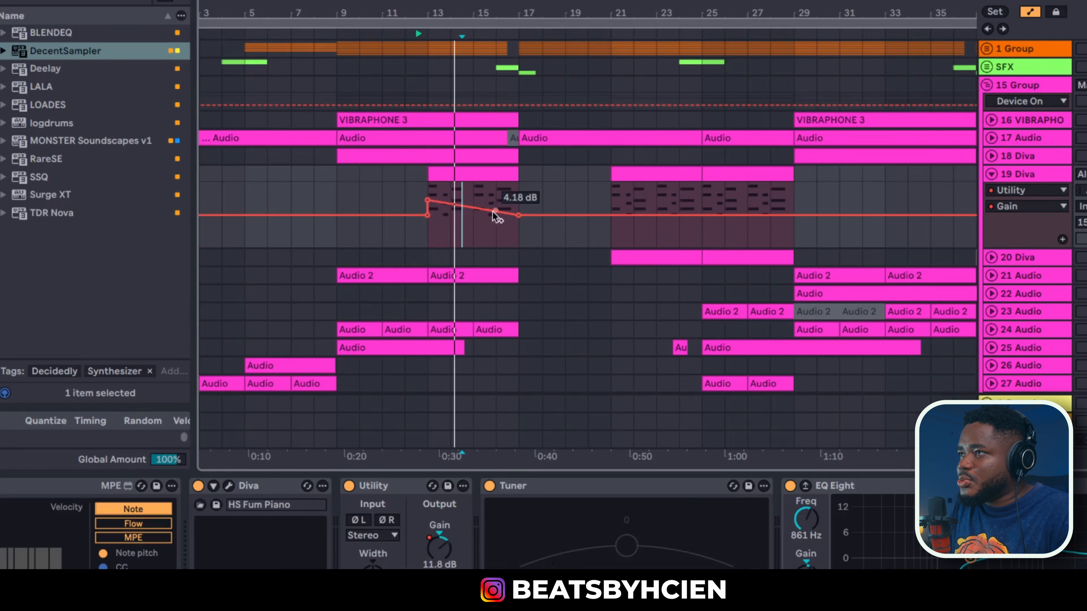
{"action": "mouse_move", "coordinate": [503, 190]}
{"action": "left_mouse_down"}
{"action": "mouse_move", "coordinate": [503, 174]}
{"action": "mouse_move", "coordinate": [503, 182]}
{"action": "left_mouse_up"}
{"action": "left_click_drag", "start_coordinate": [556, 260], "coordinate": [555, 248]}
Listen back from bars 9 and 13 and slightly lower both raised Gain breakpoints on the first 19 Diva clip
{"action": "left_click_drag", "start_coordinate": [702, 300], "coordinate": [982, 300]}
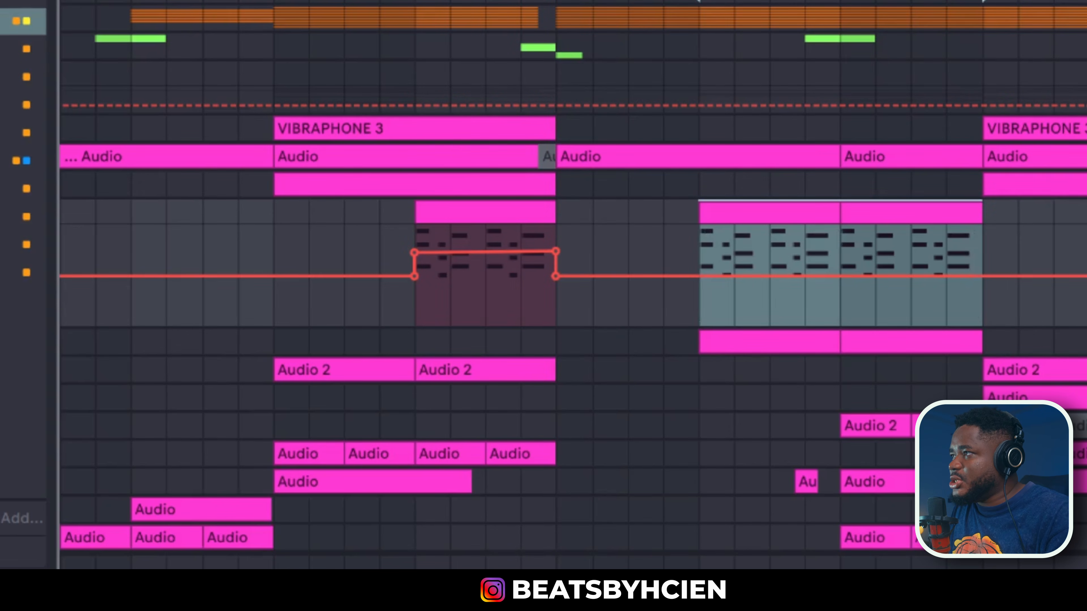
{"action": "left_click", "coordinate": [283, 240]}
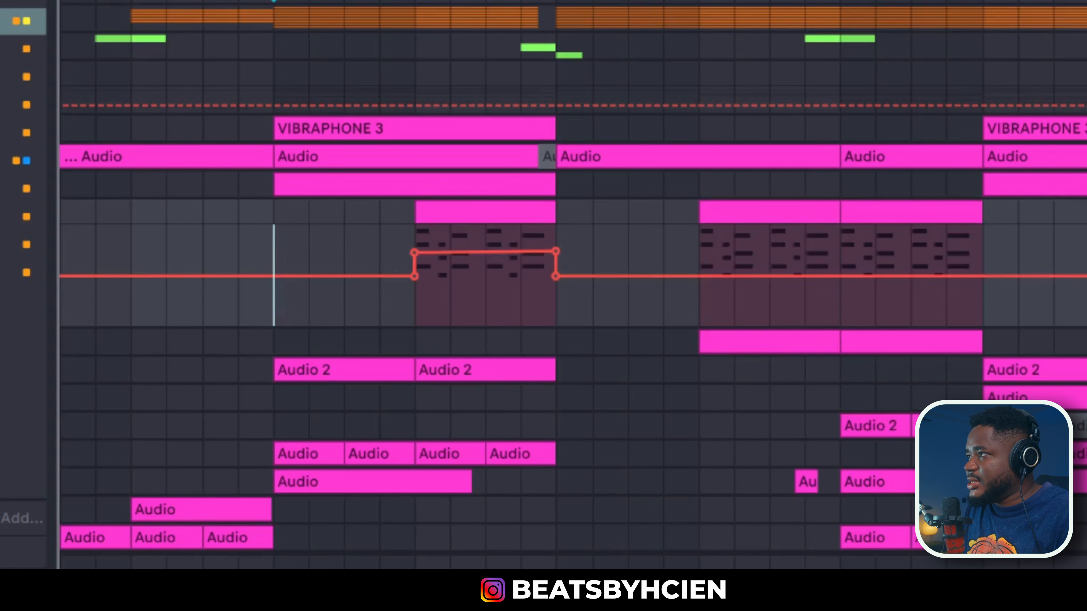
{"action": "key", "text": "space"}
{"action": "left_click", "coordinate": [430, 315]}
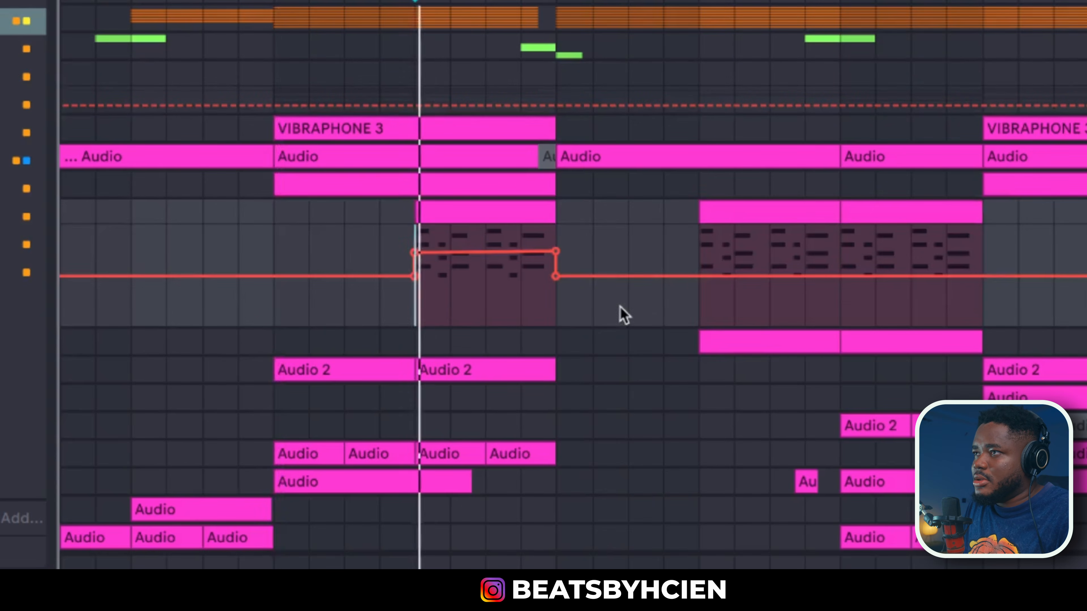
{"action": "left_click_drag", "start_coordinate": [413, 253], "coordinate": [415, 256]}
{"action": "left_click_drag", "start_coordinate": [555, 252], "coordinate": [555, 259]}
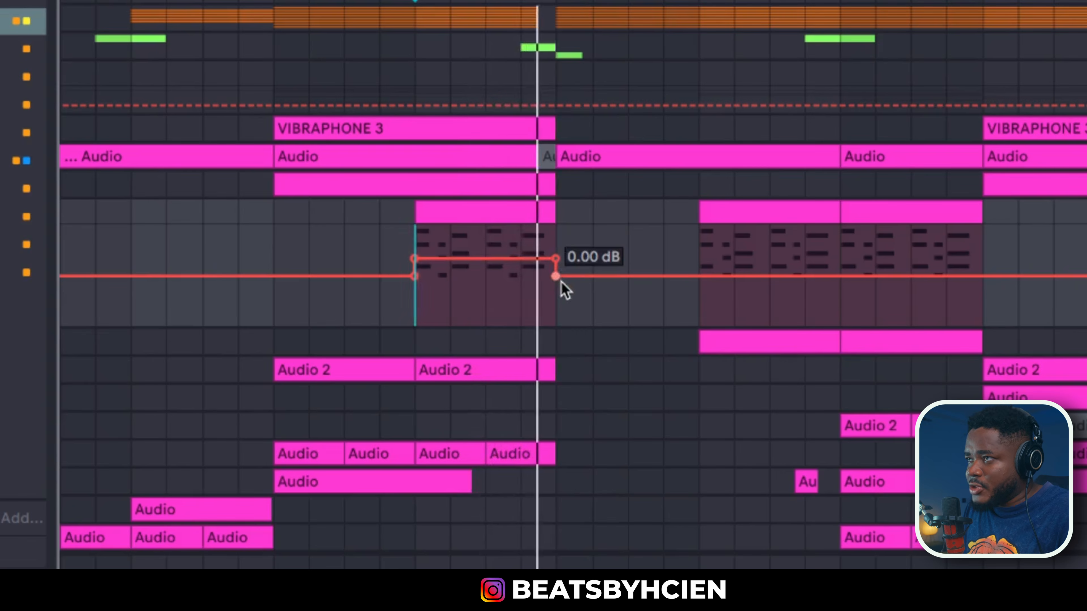
{"action": "key", "text": "space"}
{"action": "left_click_drag", "start_coordinate": [555, 241], "coordinate": [423, 223]}
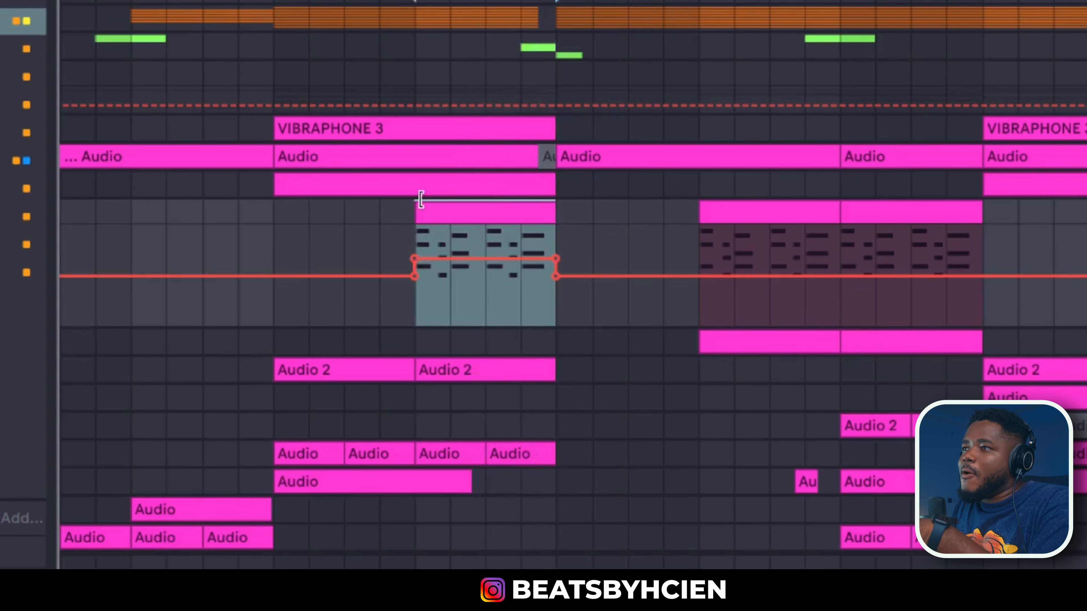
{"action": "left_click_drag", "start_coordinate": [414, 73], "coordinate": [556, 197]}
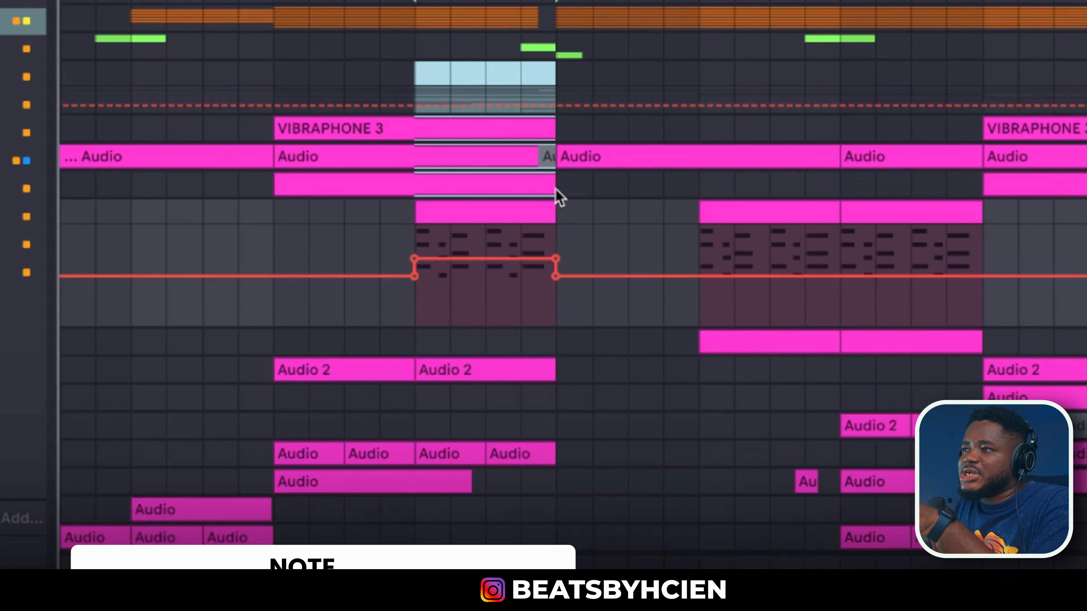
{"action": "left_click_drag", "start_coordinate": [697, 240], "coordinate": [963, 145]}
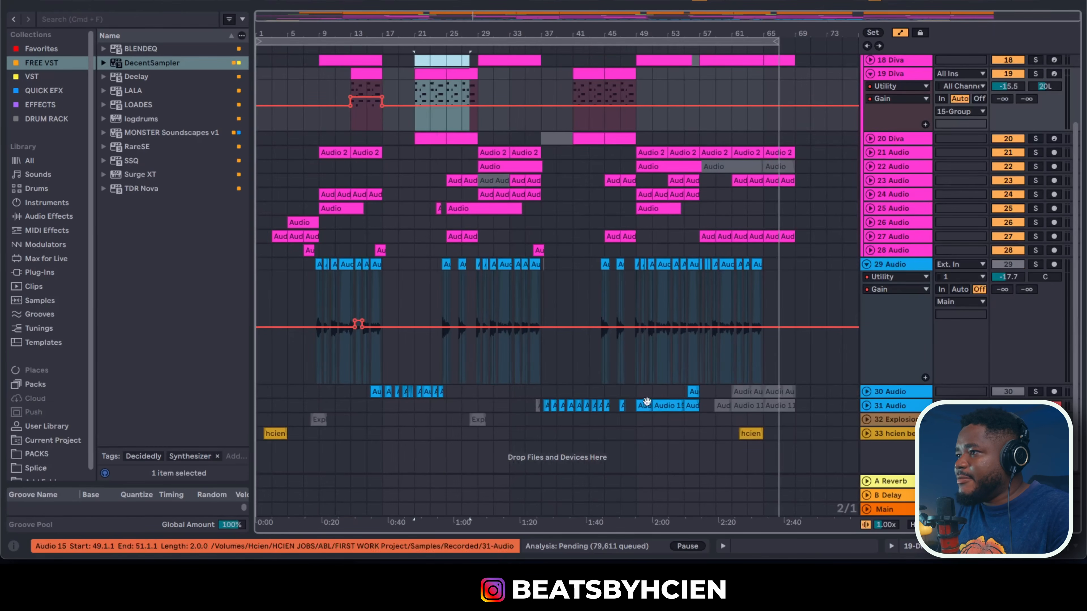
Solo the 29 Audio track, play from bar 49, and unfold the 31 Audio track
{"action": "left_click", "coordinate": [1035, 264]}
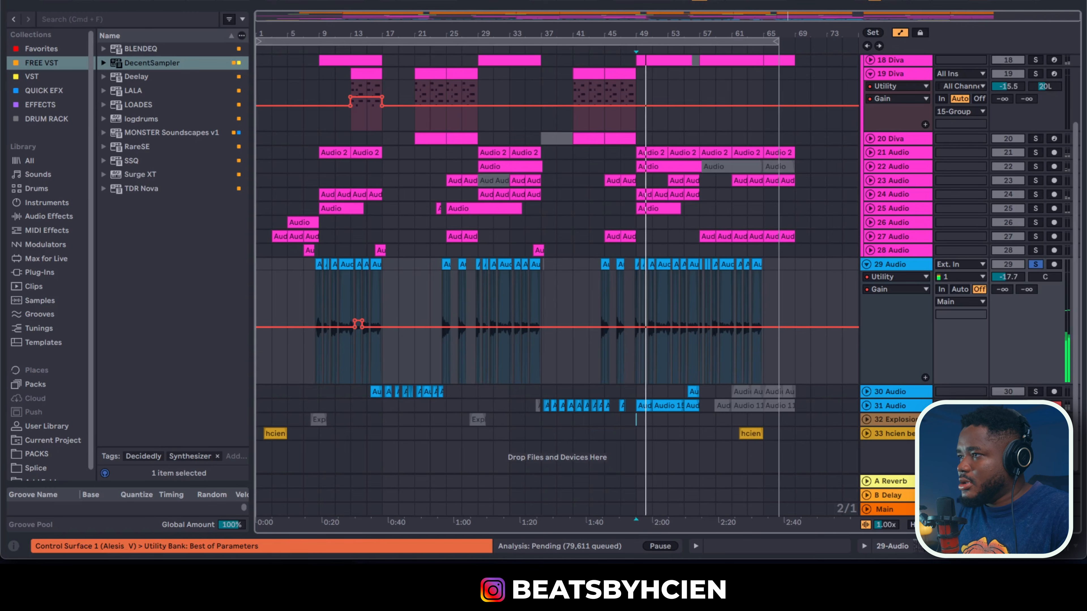
{"action": "left_click", "coordinate": [877, 407]}
{"action": "left_click", "coordinate": [866, 408]}
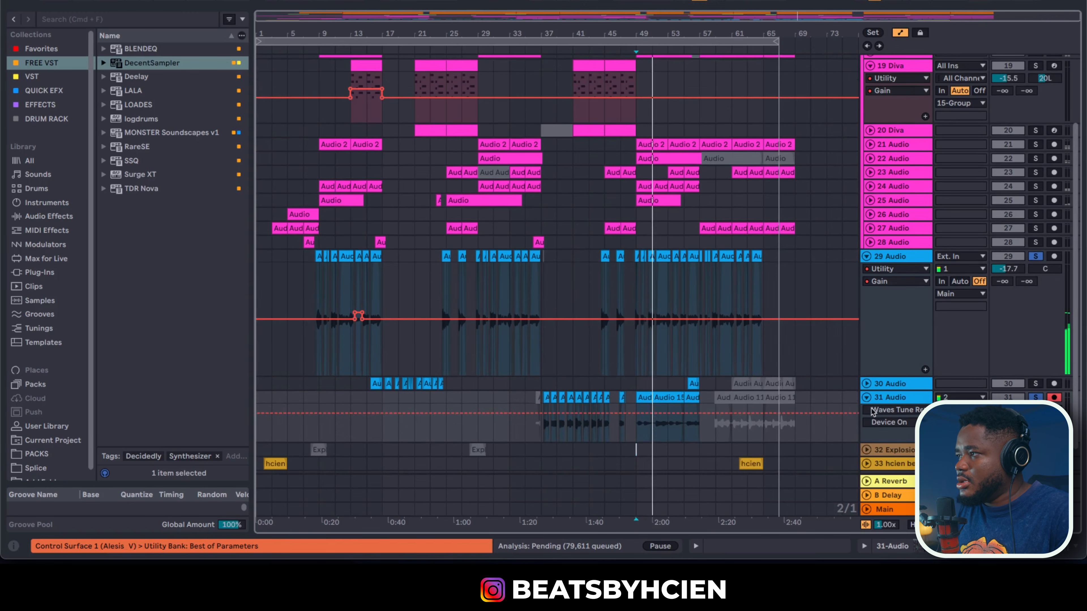
{"action": "left_click_drag", "start_coordinate": [690, 33], "coordinate": [689, 64]}
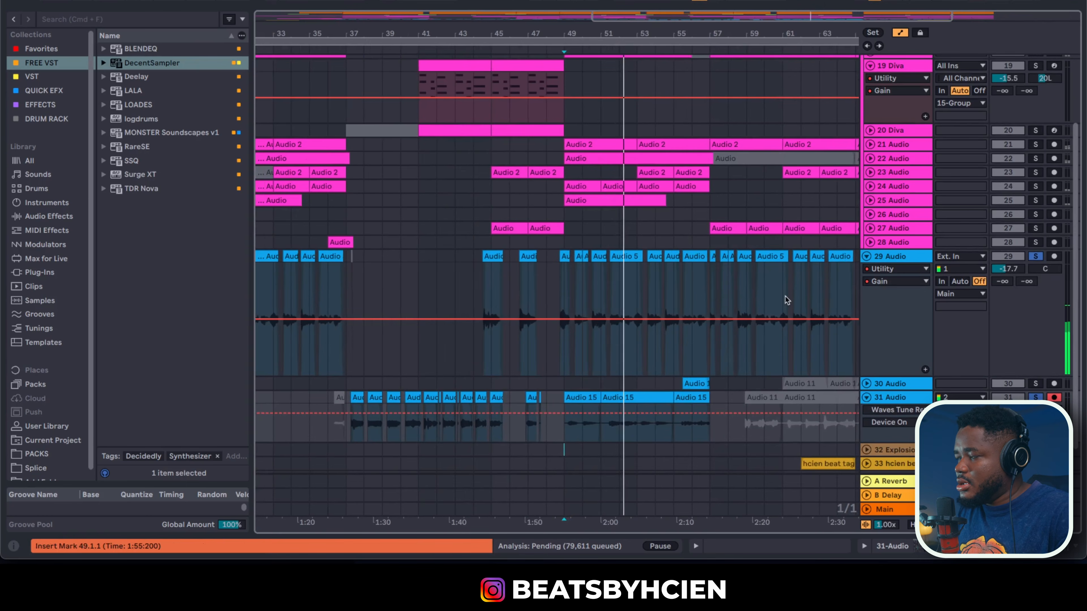
Open the 31 Audio device chain and show the Balance automation of the second Utility
{"action": "double_click", "coordinate": [902, 399]}
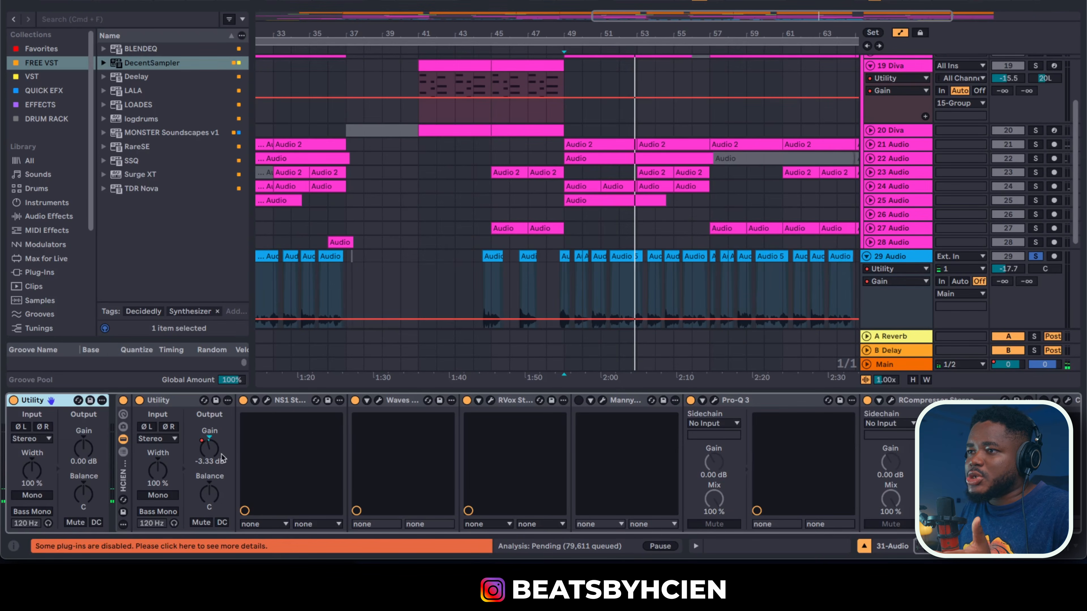
{"action": "right_click", "coordinate": [209, 495]}
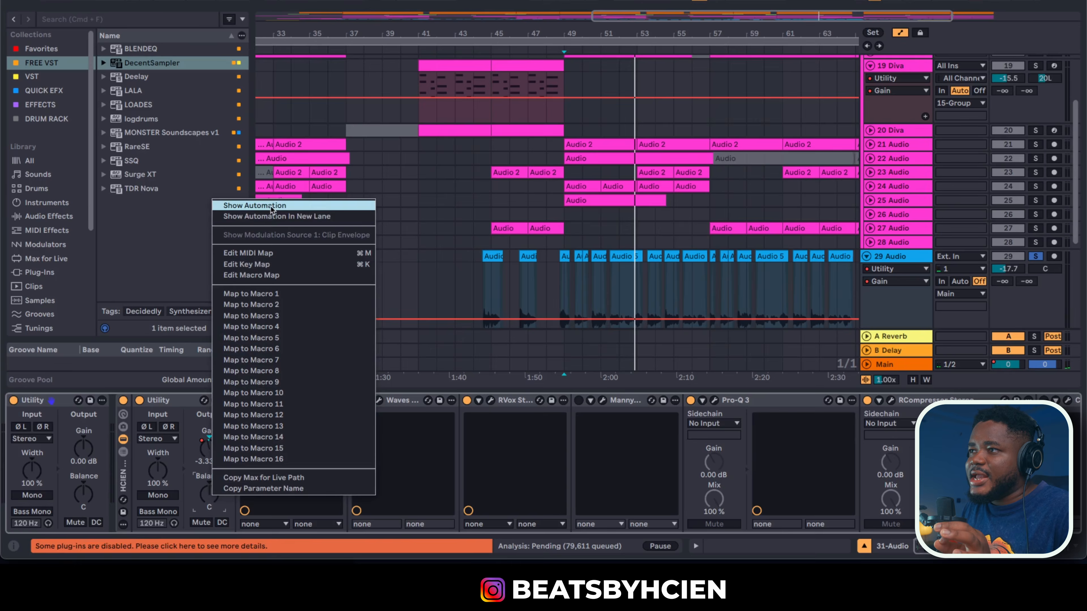
{"action": "left_click", "coordinate": [240, 205]}
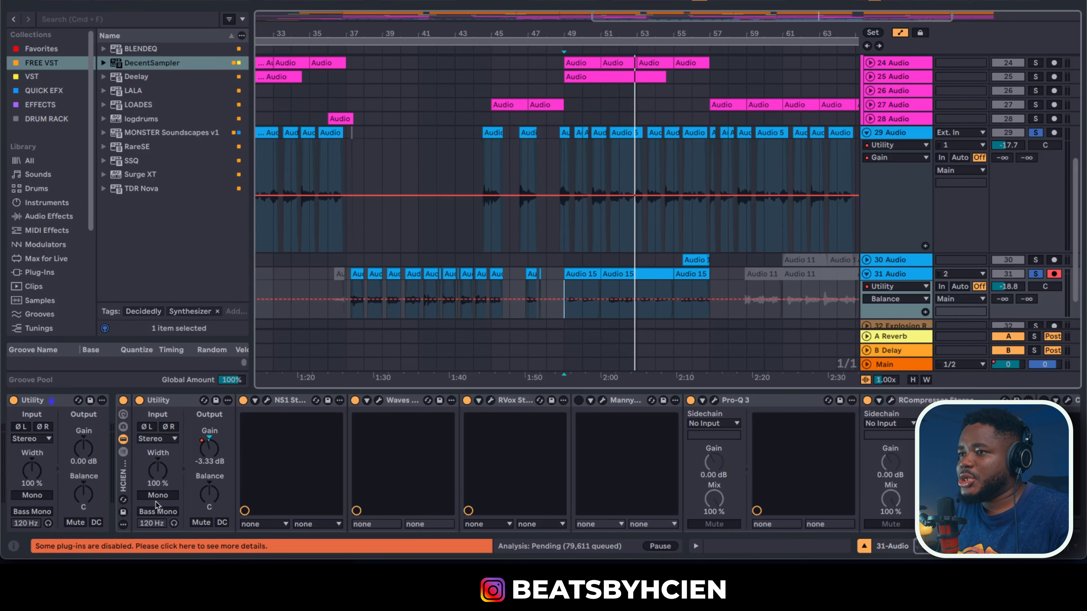
{"action": "right_click", "coordinate": [204, 499]}
{"action": "left_click", "coordinate": [229, 203]}
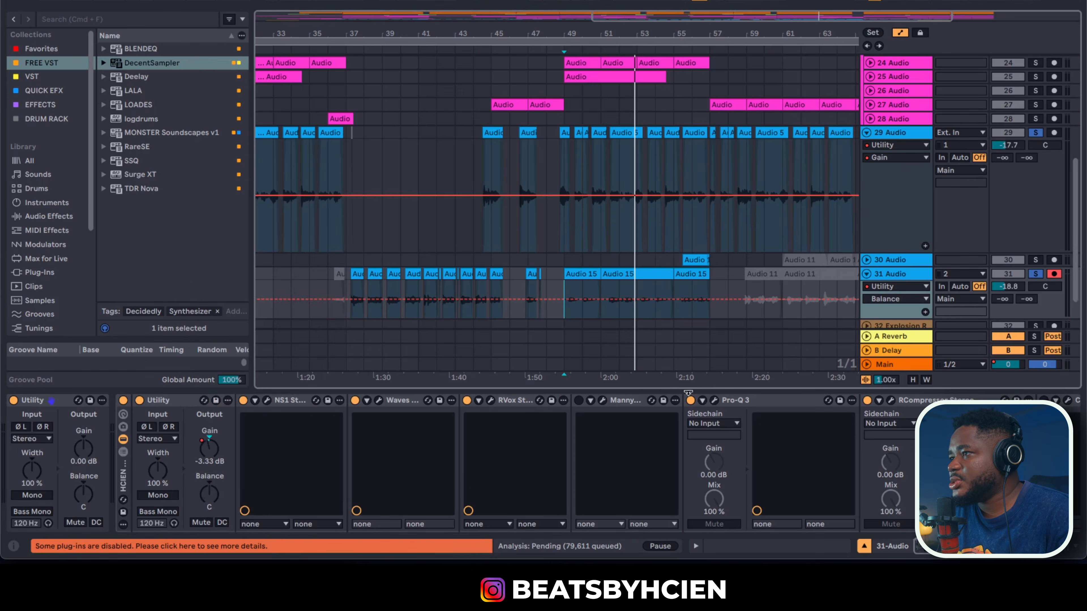
Draw Balance automation on 31 Audio that pans right from bar 49 to 51 and left from bar 51 to 53
{"action": "left_click", "coordinate": [663, 389]}
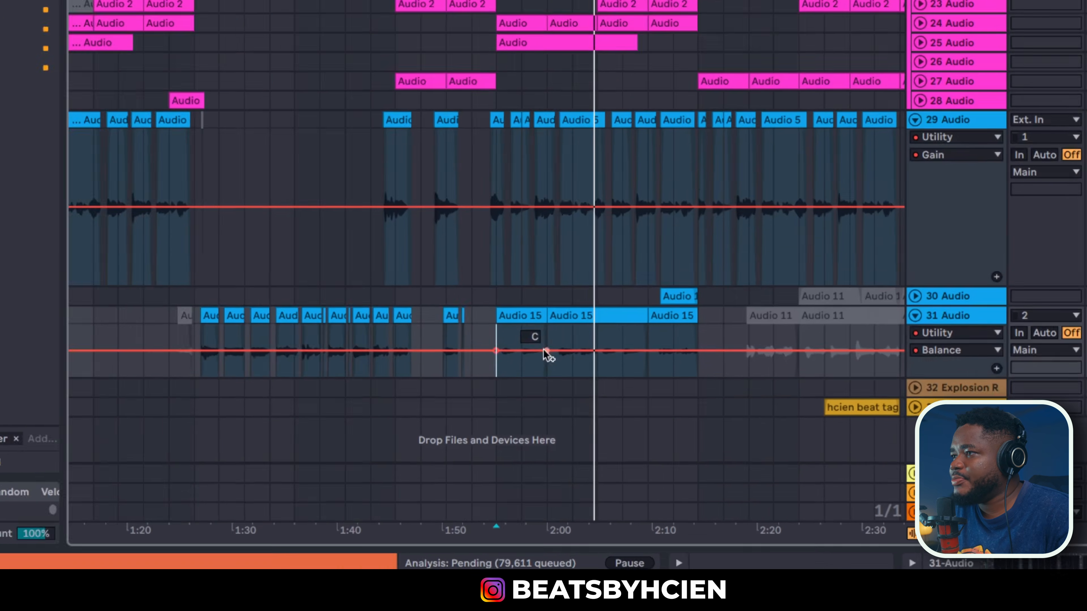
{"action": "left_click", "coordinate": [599, 394]}
{"action": "left_click_drag", "start_coordinate": [568, 394], "coordinate": [564, 377]}
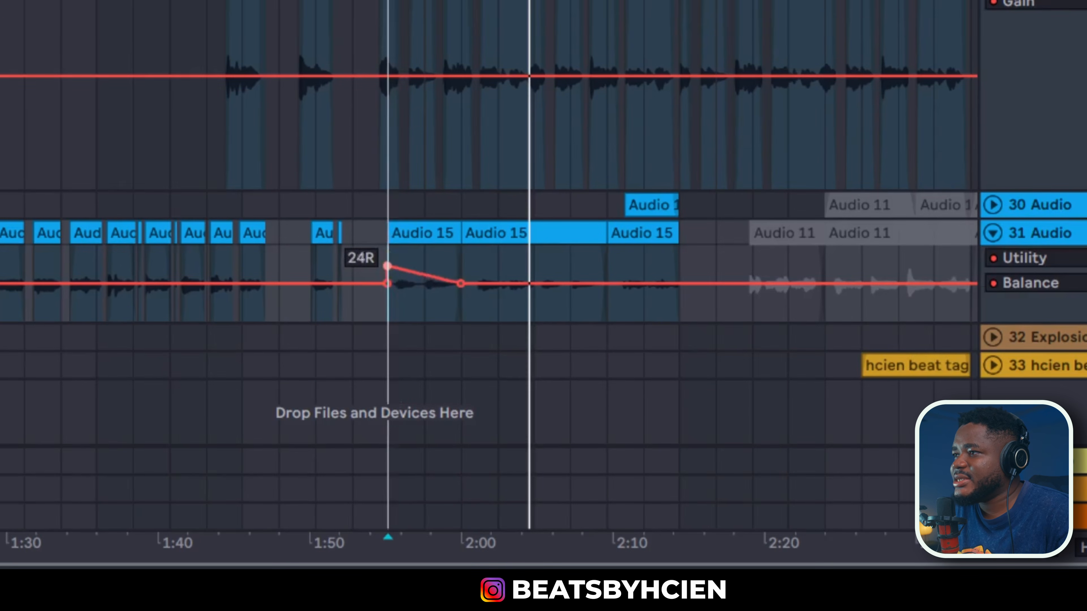
{"action": "left_click_drag", "start_coordinate": [433, 277], "coordinate": [532, 308]}
{"action": "key", "text": "ctrl+z"}
Listen to the panned Audio 15 clips on 31 Audio and return to just before bar 49
{"action": "left_click", "coordinate": [352, 178]}
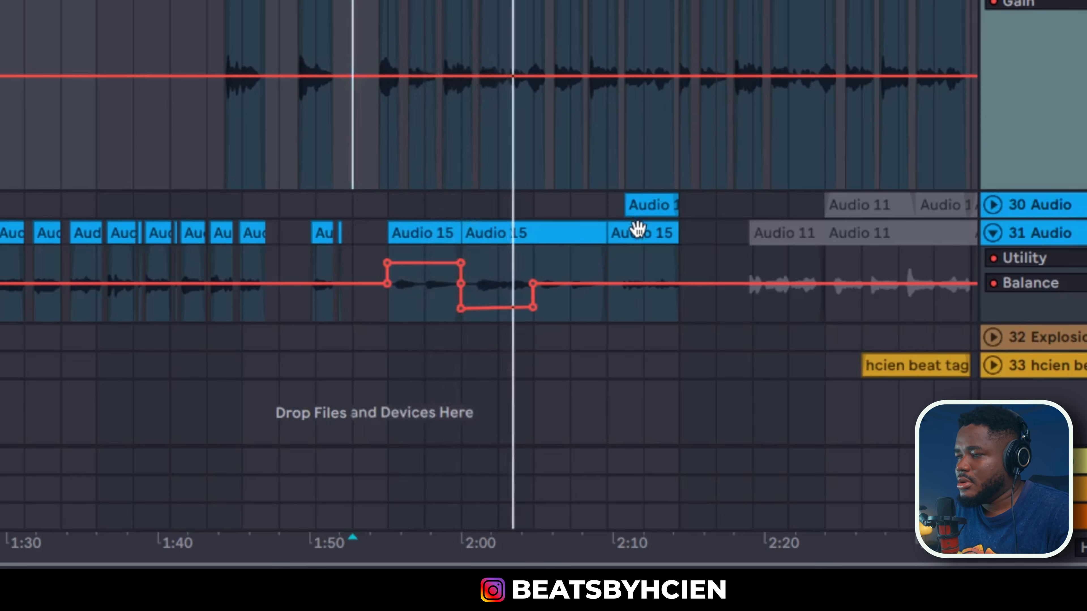
{"action": "scroll", "coordinate": [821, 165], "scroll_direction": "up", "scroll_amount": 5}
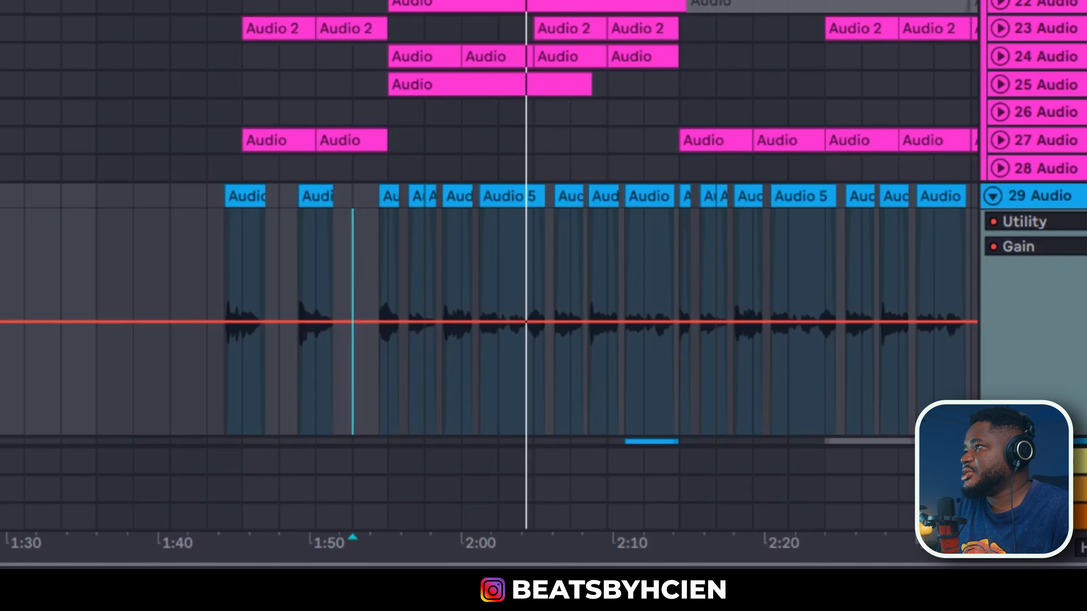
{"action": "scroll", "coordinate": [502, 199], "scroll_direction": "down", "scroll_amount": 5}
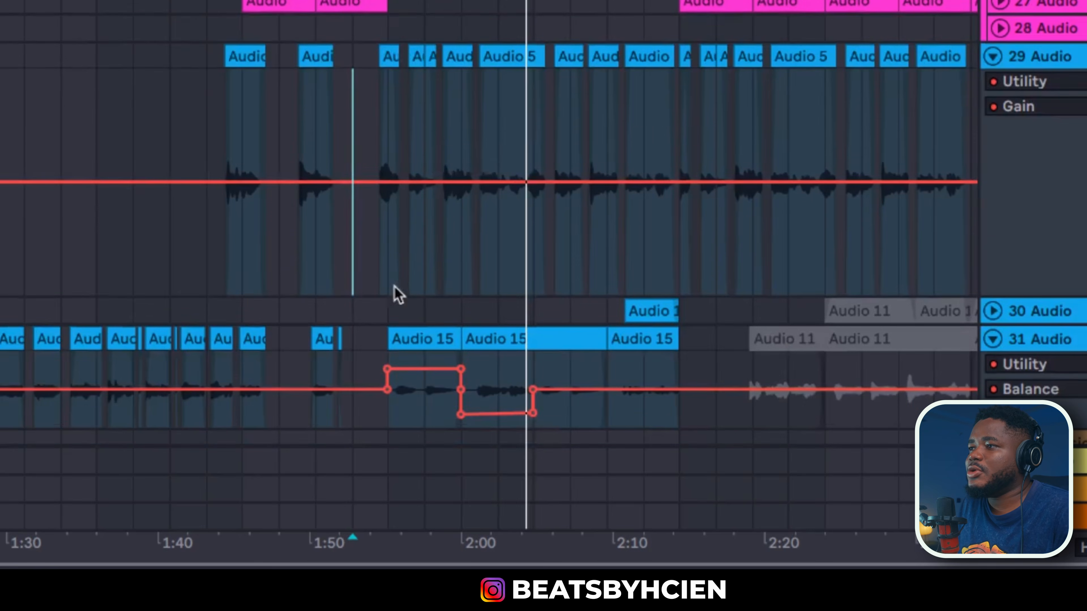
{"action": "left_click", "coordinate": [378, 266]}
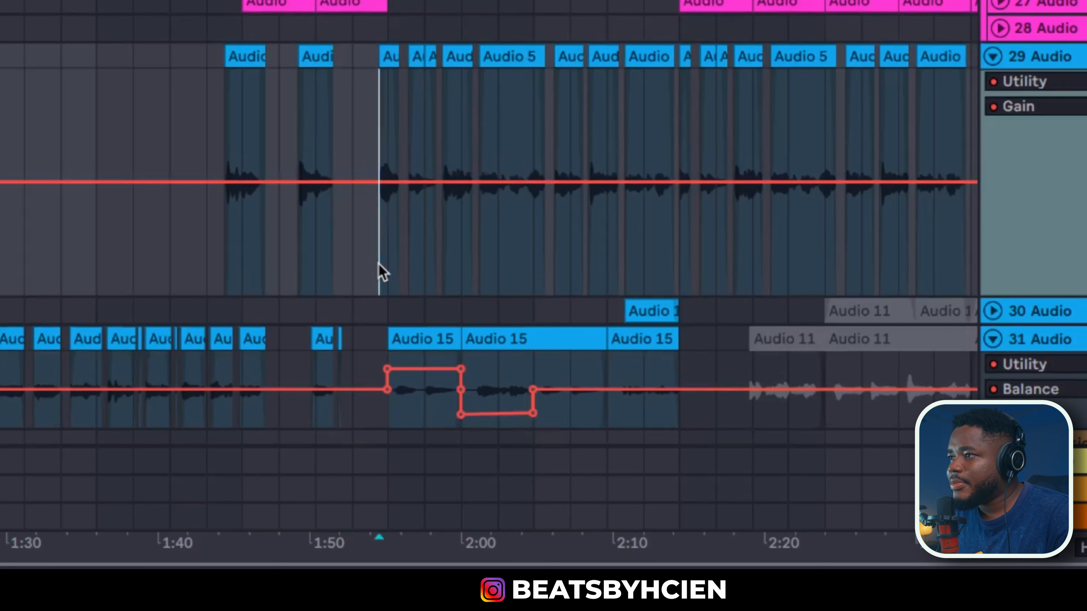
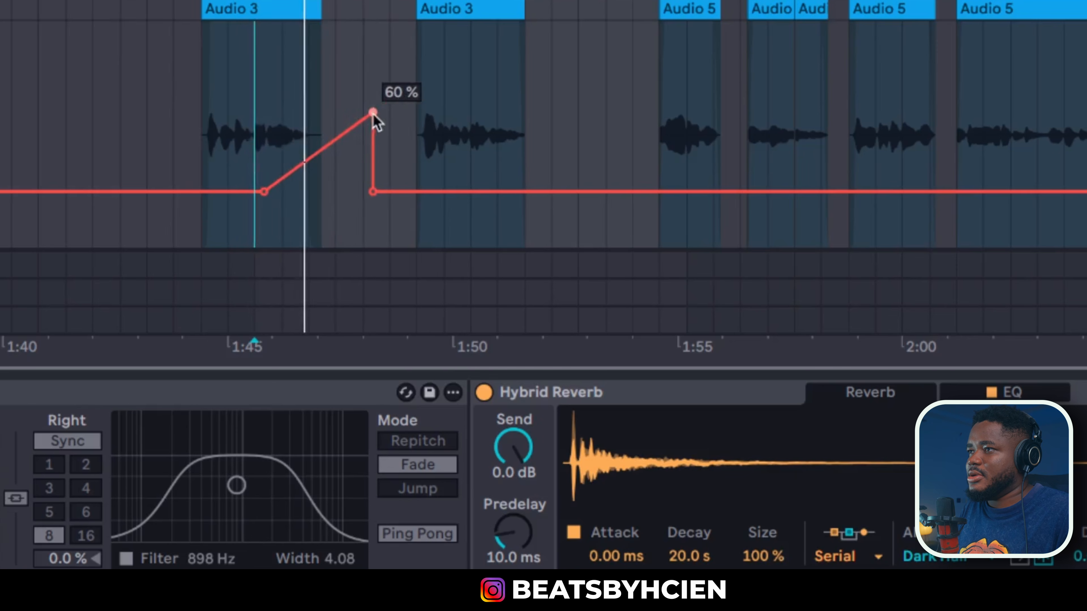
Reshape the start of the Hybrid Reverb Dry/Wet ramp near bar 45 on 29 Audio, and solo 1 Group and 15 Group alongside it
{"action": "mouse_move", "coordinate": [300, 162]}
{"action": "left_mouse_down"}
{"action": "mouse_move", "coordinate": [308, 153]}
{"action": "mouse_move", "coordinate": [282, 138]}
{"action": "mouse_move", "coordinate": [281, 153]}
{"action": "left_mouse_up"}
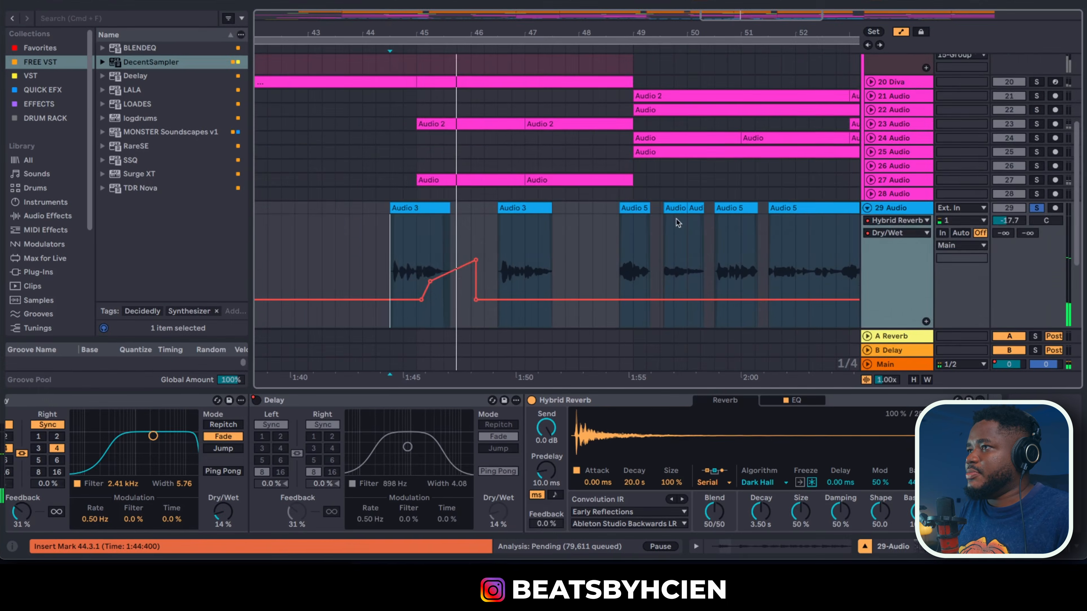
{"action": "scroll", "coordinate": [677, 223], "scroll_direction": "up", "scroll_amount": 5}
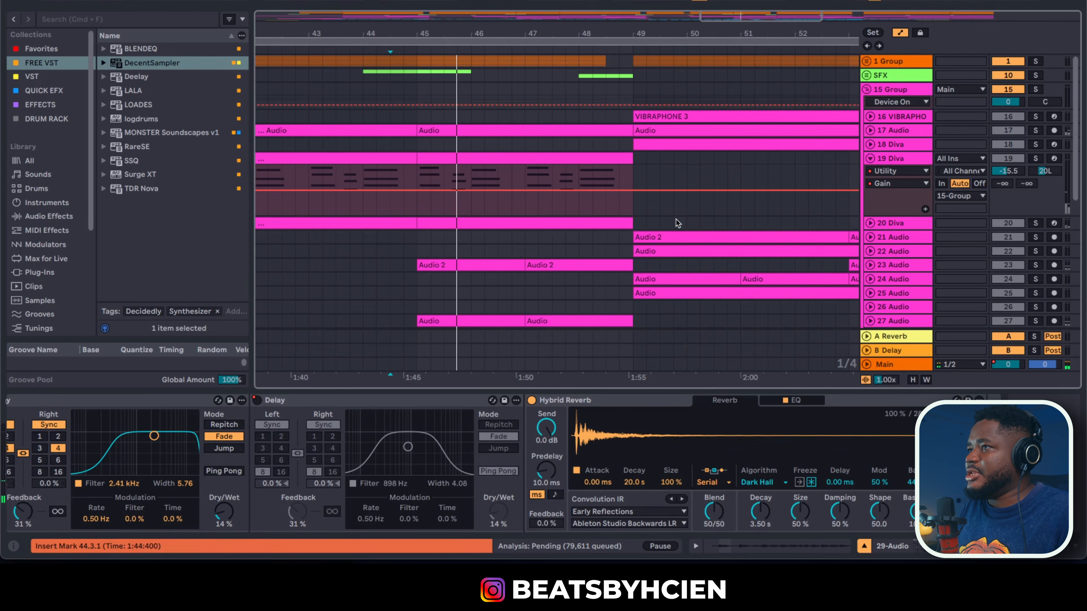
{"action": "left_click", "coordinate": [1037, 61]}
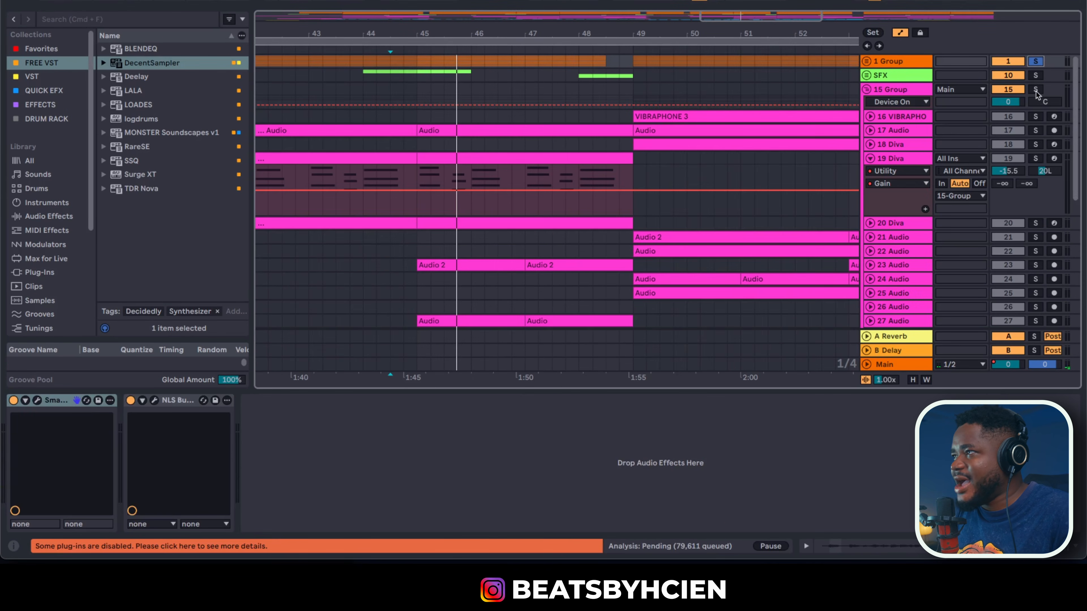
{"action": "left_click", "coordinate": [1036, 89]}
{"action": "scroll", "coordinate": [829, 134], "scroll_direction": "down", "scroll_amount": 10}
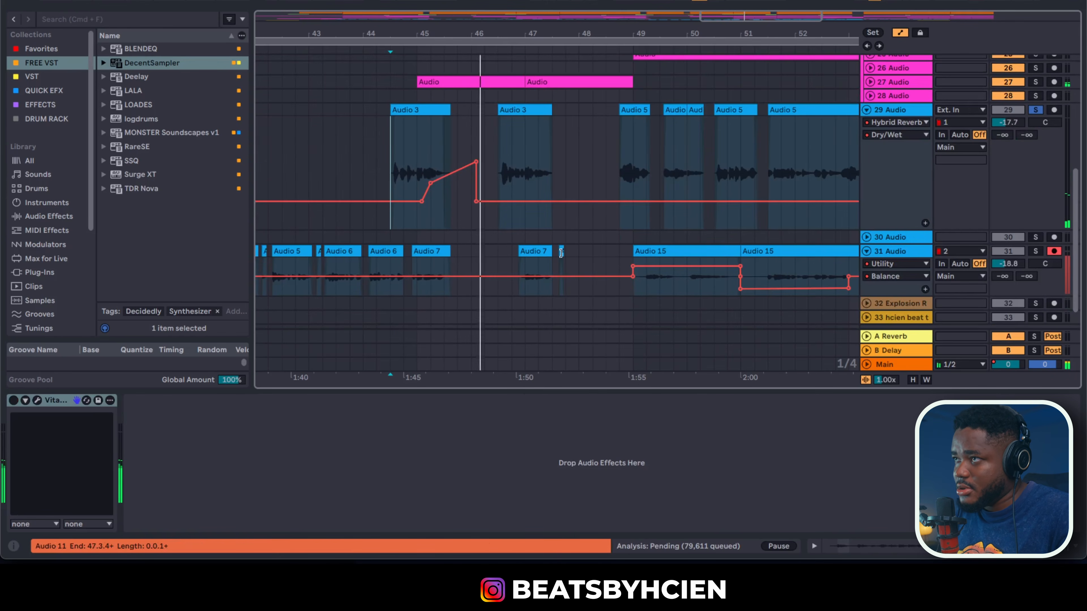
Show the active Delay's Dry/Wet automation on 29 Audio and draw a two-stage rise from just after bar 45, dropping back just after bar 46
{"action": "left_click", "coordinate": [858, 128]}
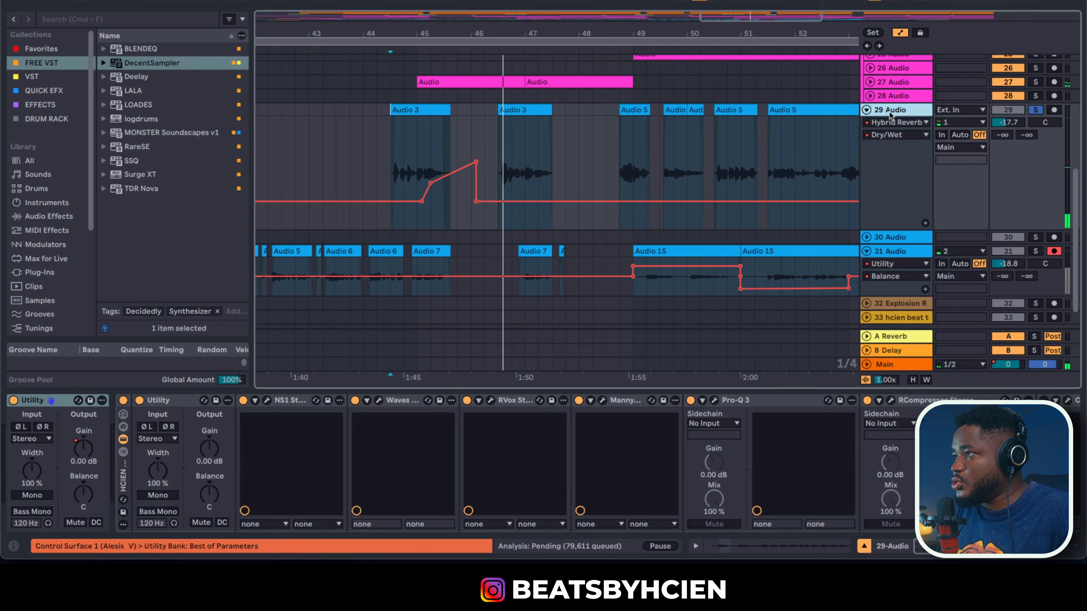
{"action": "left_click_drag", "start_coordinate": [927, 552], "coordinate": [980, 550]}
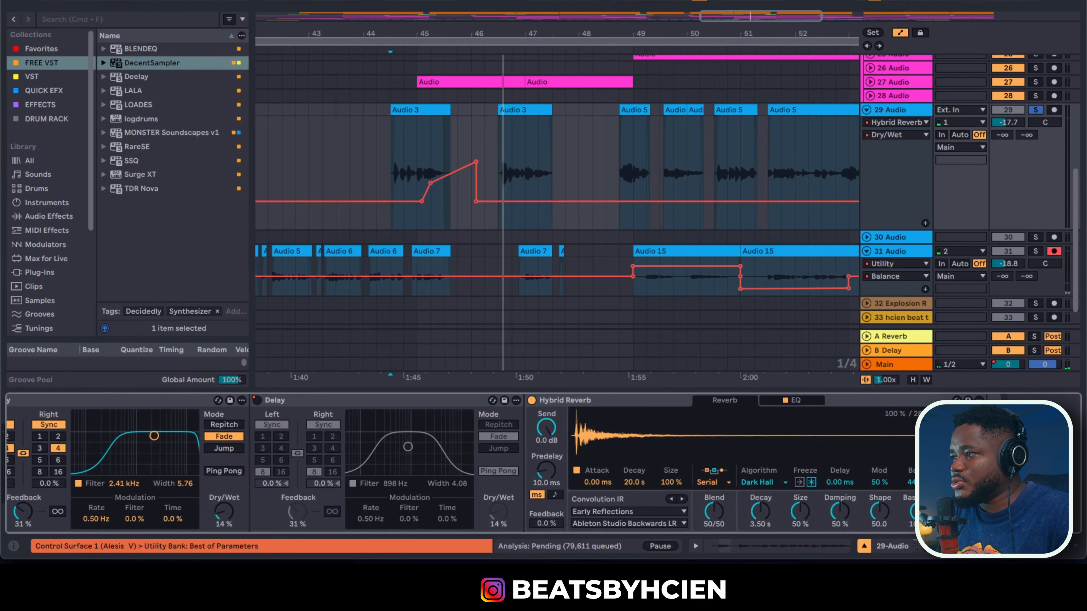
{"action": "right_click", "coordinate": [223, 514]}
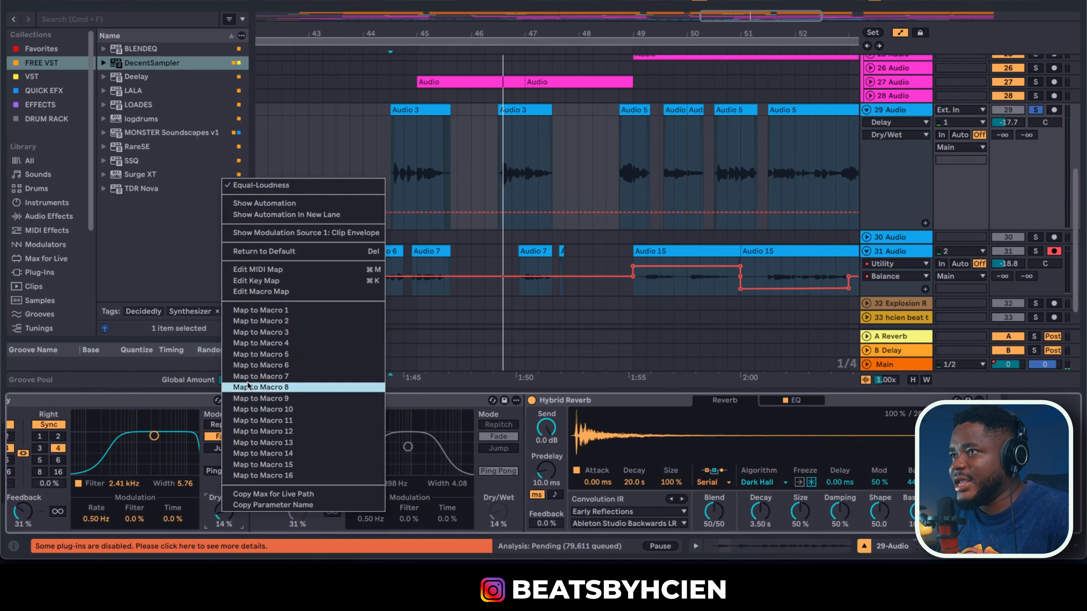
{"action": "left_click", "coordinate": [268, 204]}
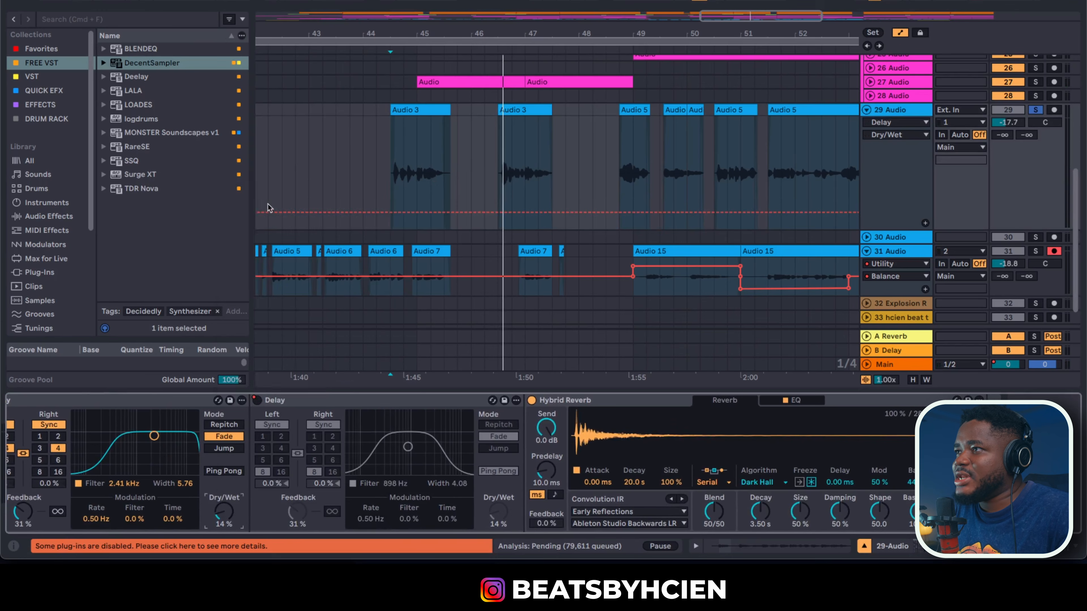
{"action": "left_click", "coordinate": [421, 212]}
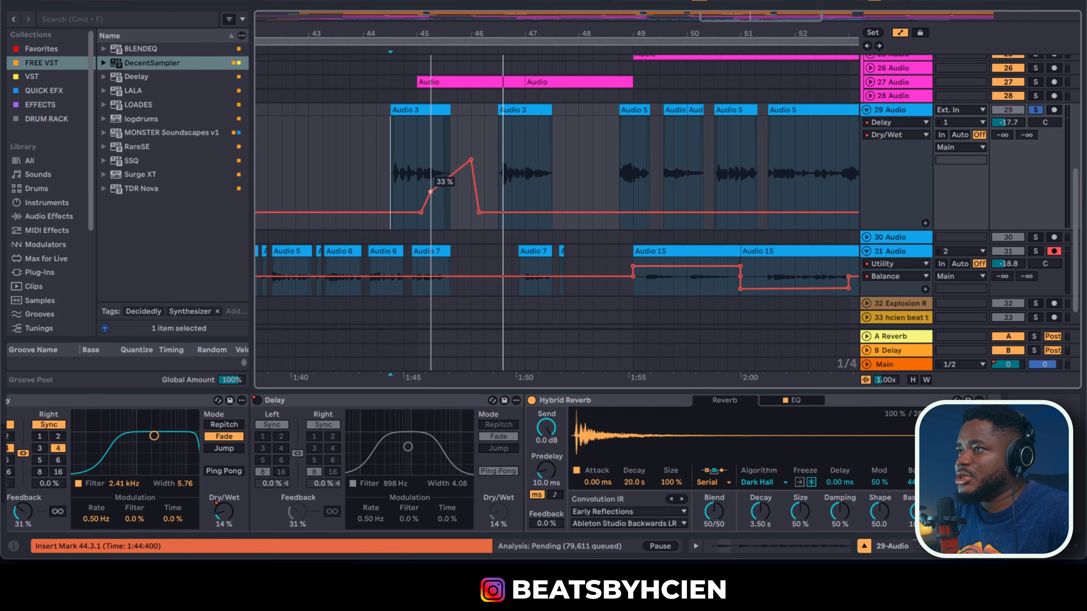
{"action": "left_click", "coordinate": [431, 182]}
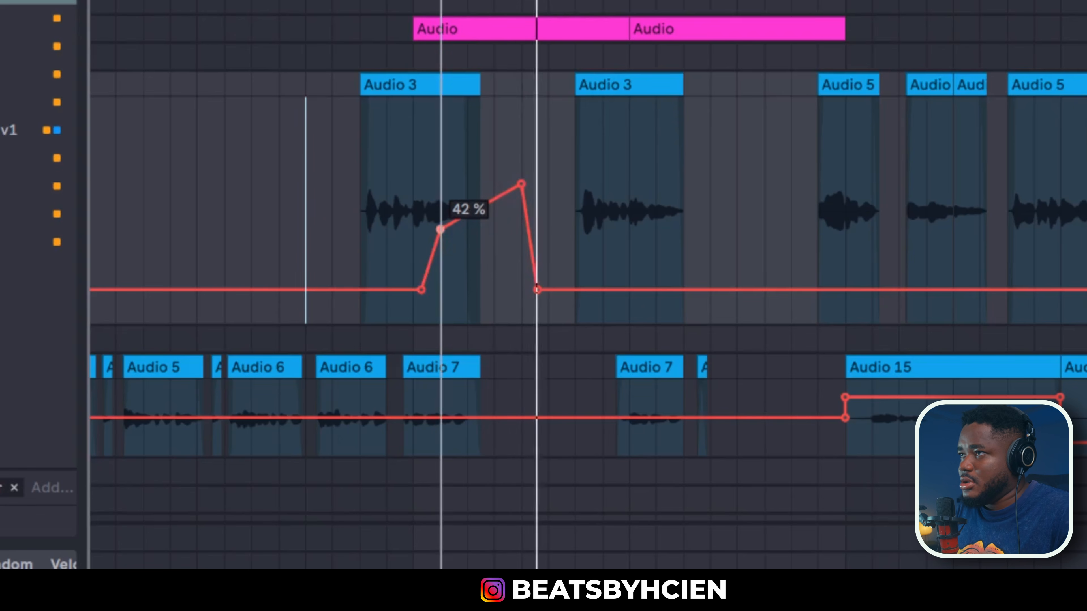
Lower both raised Delay Dry/Wet breakpoints, listen back from before the first Audio 3 clip, and lower them again, with the peak at 30%
{"action": "left_click_drag", "start_coordinate": [530, 190], "coordinate": [531, 218]}
{"action": "left_click_drag", "start_coordinate": [442, 231], "coordinate": [443, 244]}
{"action": "left_click", "coordinate": [326, 252]}
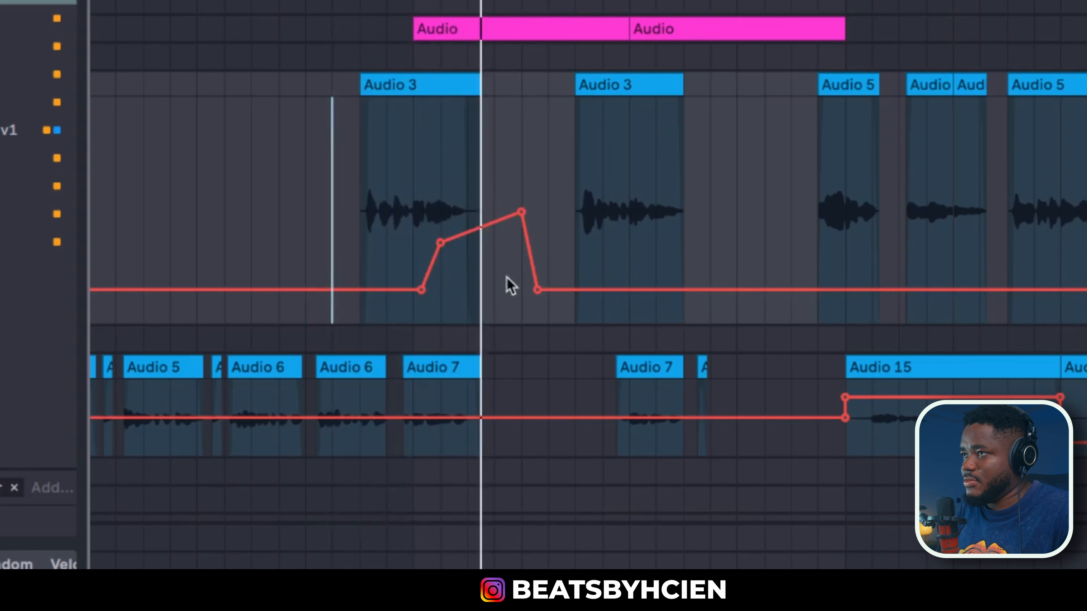
{"action": "left_click_drag", "start_coordinate": [443, 246], "coordinate": [441, 264]}
{"action": "left_click_drag", "start_coordinate": [522, 213], "coordinate": [521, 255]}
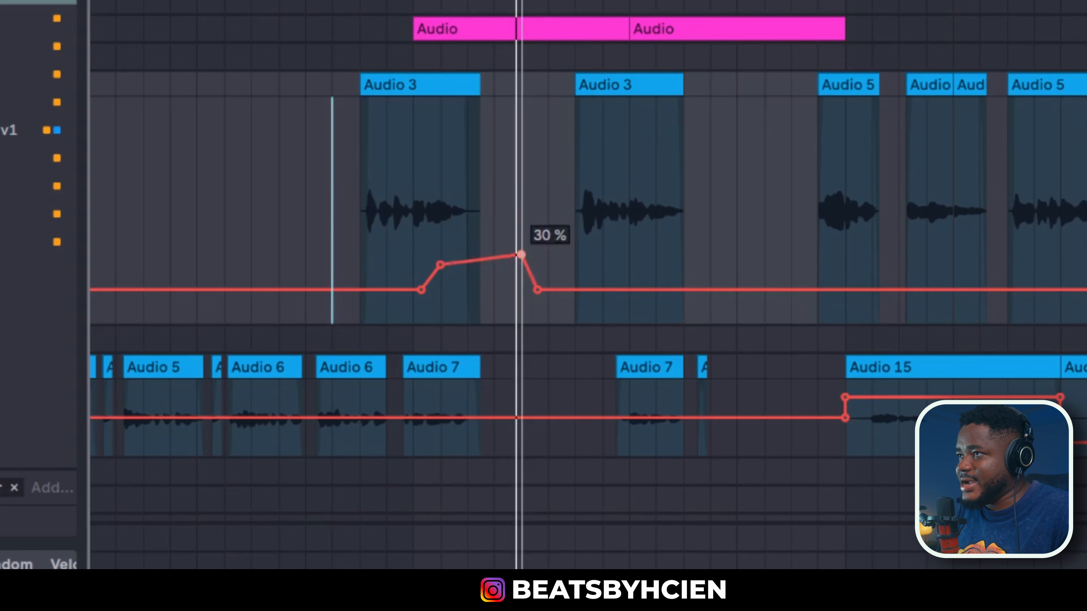
Replay the lead-in to the first Audio 3 clip and fine-tune the Delay Dry/Wet ramp by lowering its middle and peak breakpoints
{"action": "left_click", "coordinate": [333, 208]}
{"action": "key", "text": "space"}
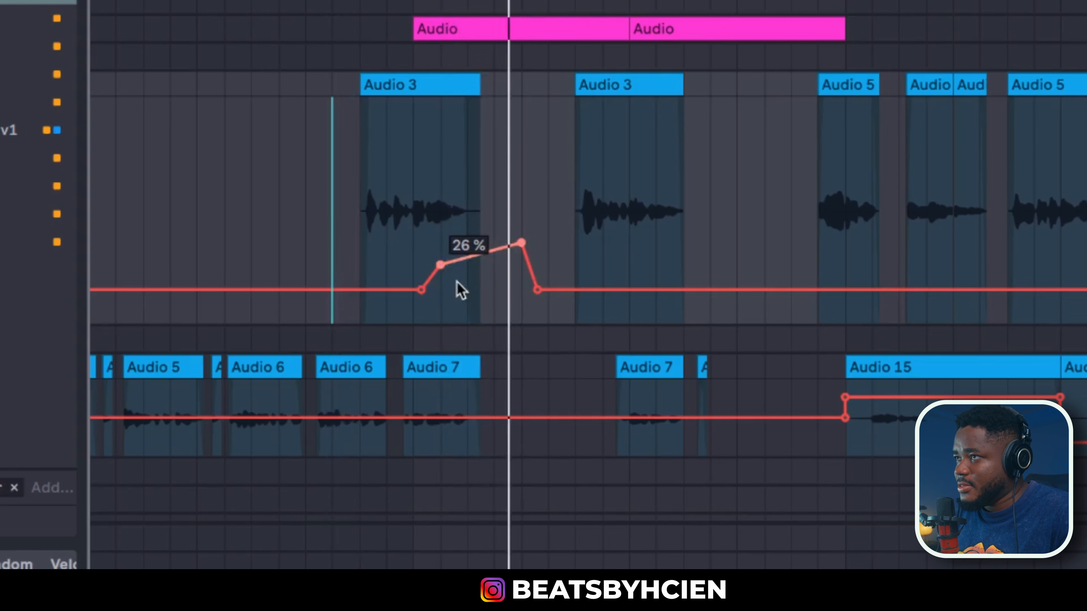
{"action": "key", "text": "space"}
{"action": "key", "text": "space"}
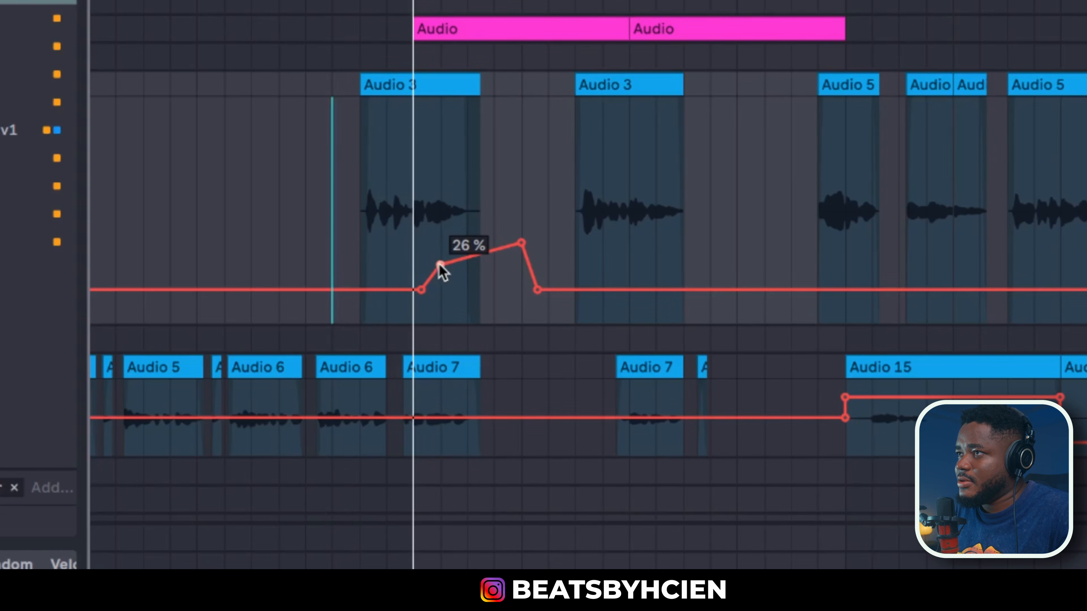
{"action": "left_click_drag", "start_coordinate": [440, 263], "coordinate": [441, 274]}
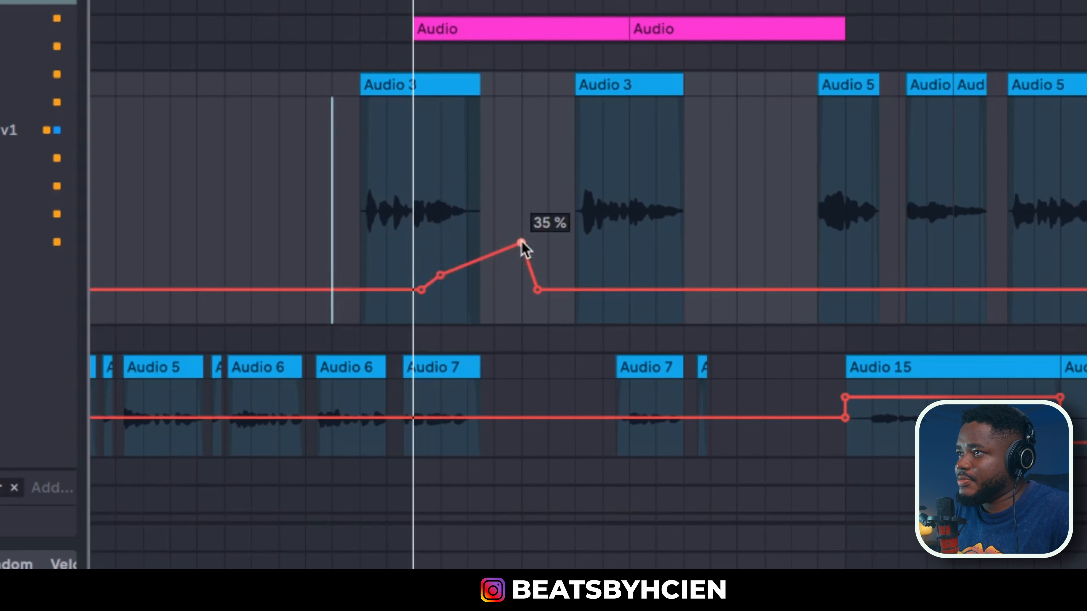
{"action": "left_click_drag", "start_coordinate": [521, 243], "coordinate": [521, 257]}
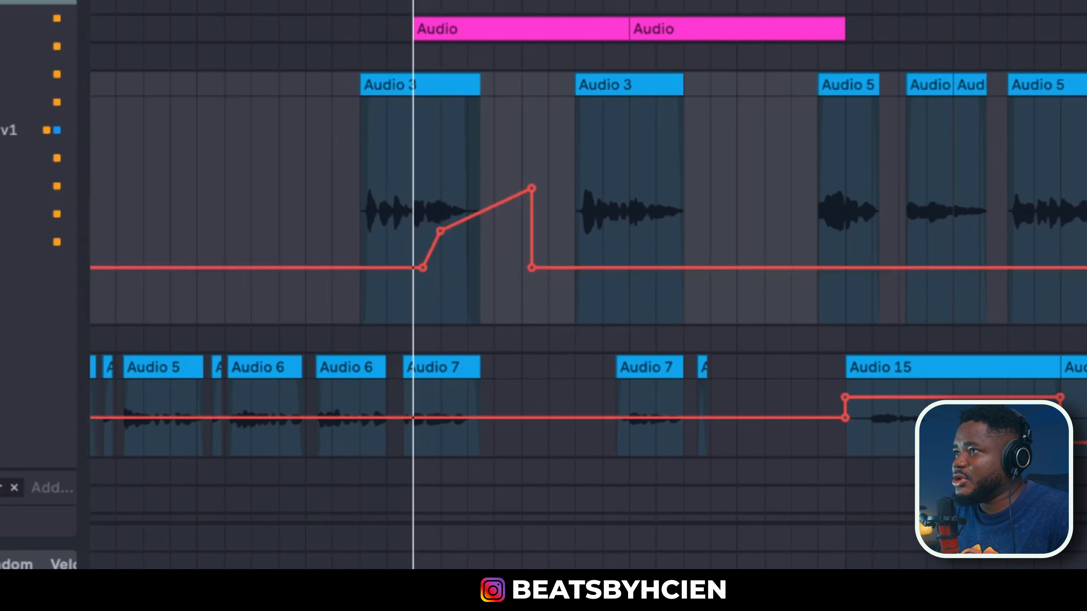
Lower the middle and peak breakpoints of the Hybrid Reverb Dry/Wet ramp on 29 Audio
{"action": "left_click_drag", "start_coordinate": [441, 232], "coordinate": [441, 247]}
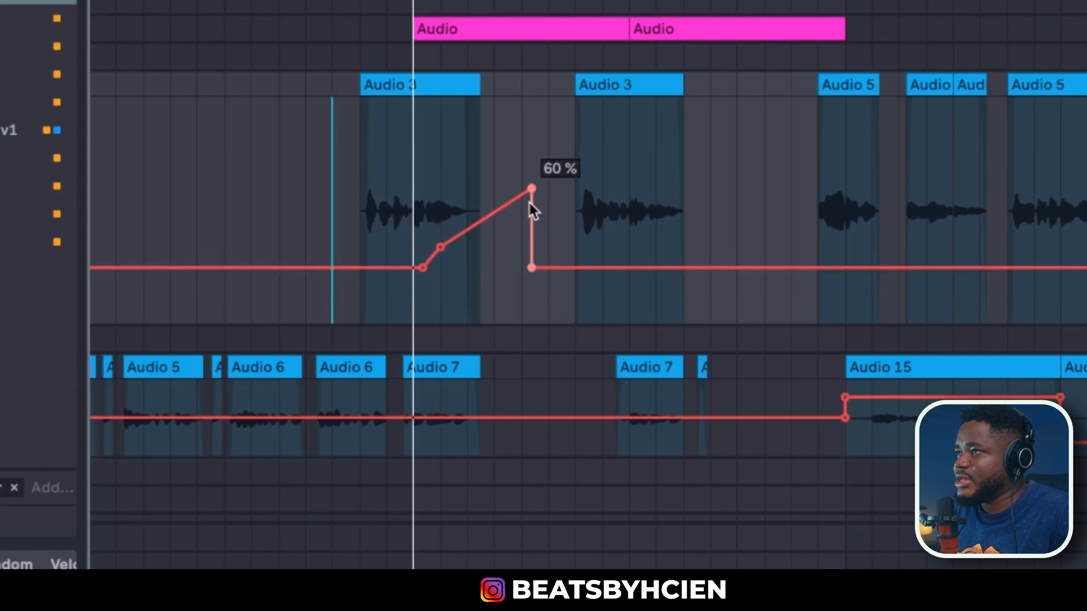
{"action": "left_click_drag", "start_coordinate": [532, 190], "coordinate": [531, 214]}
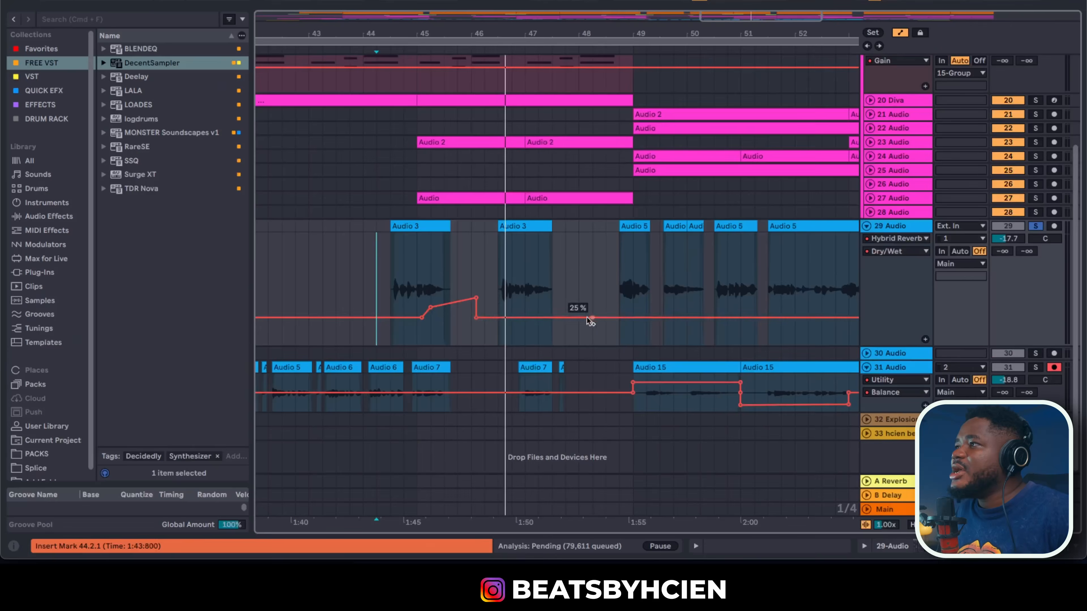
{"action": "scroll", "coordinate": [591, 321], "scroll_direction": "up", "scroll_amount": 5}
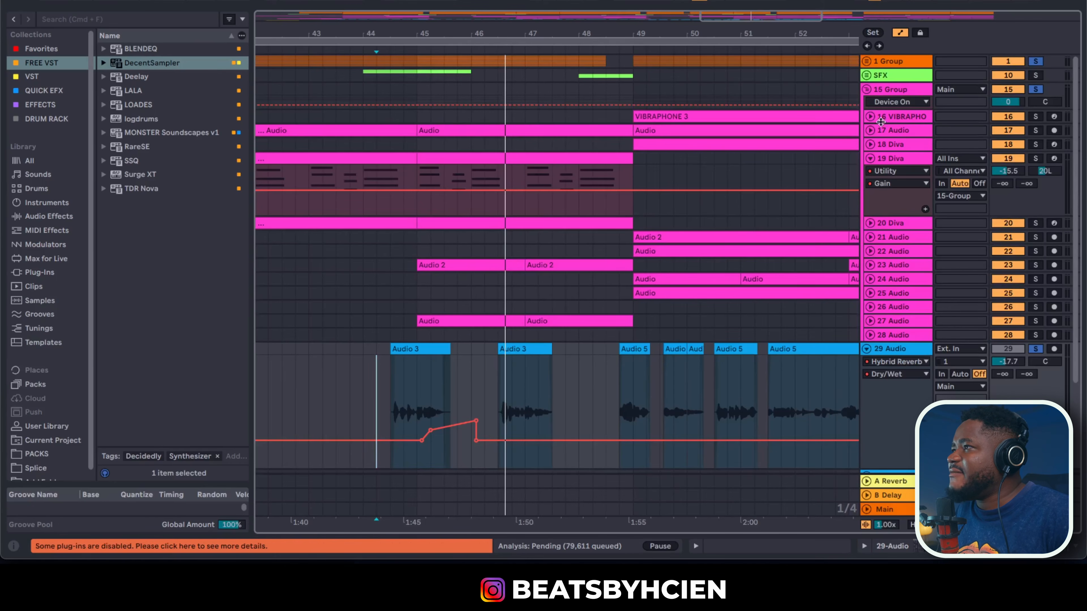
{"action": "double_click", "coordinate": [902, 89]}
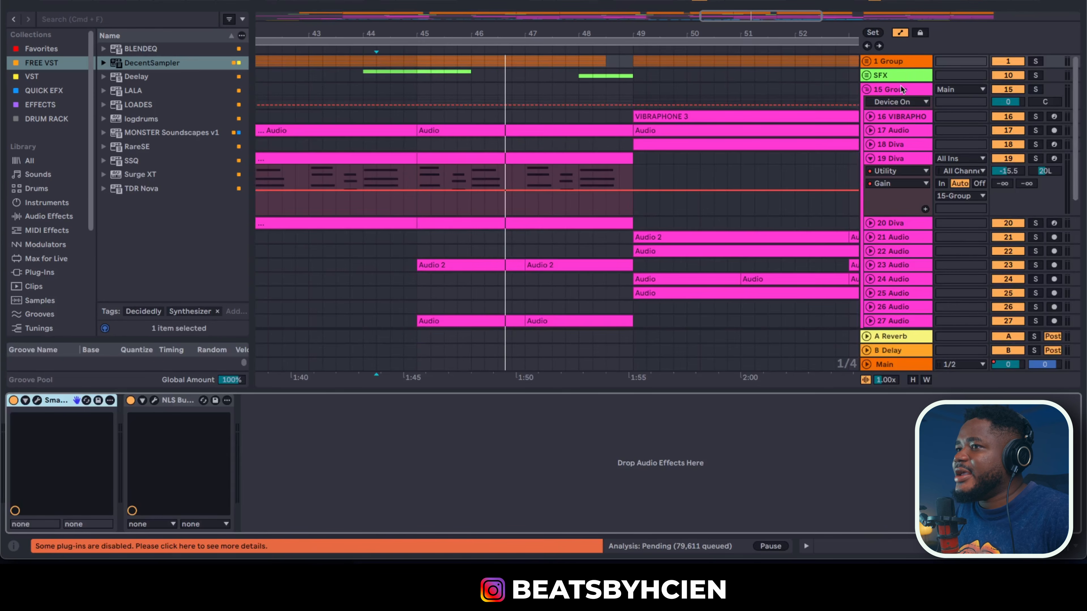
{"action": "left_click", "coordinate": [895, 92]}
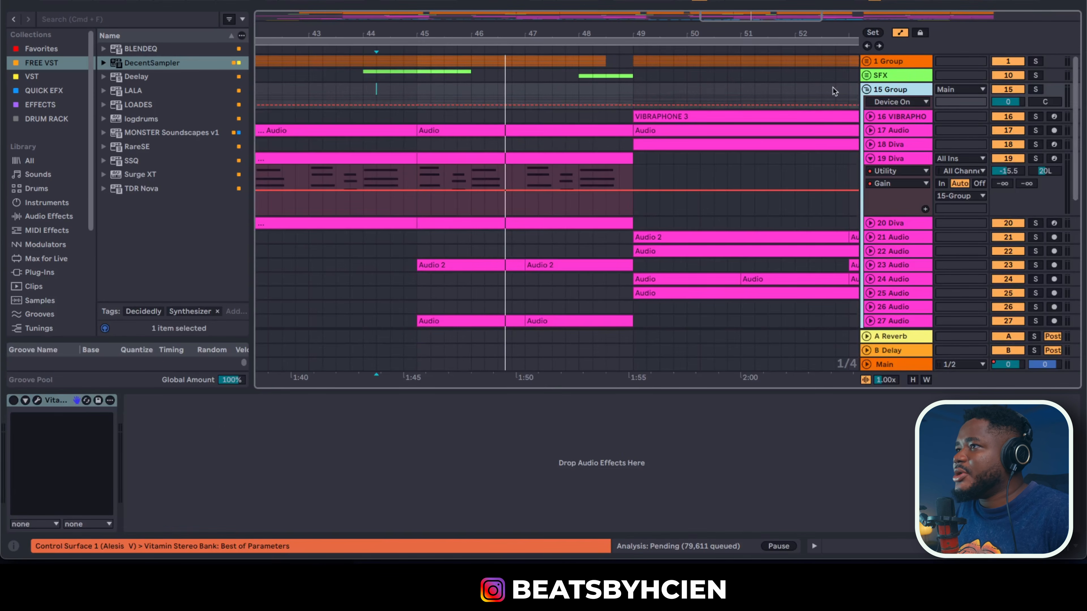
{"action": "double_click", "coordinate": [508, 42]}
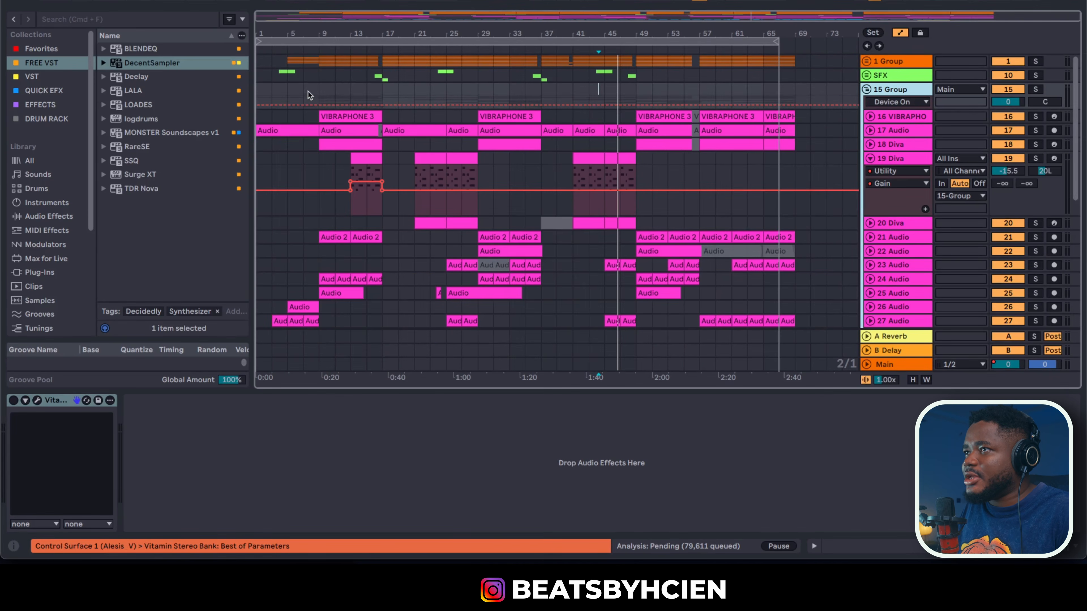
{"action": "left_click", "coordinate": [318, 93]}
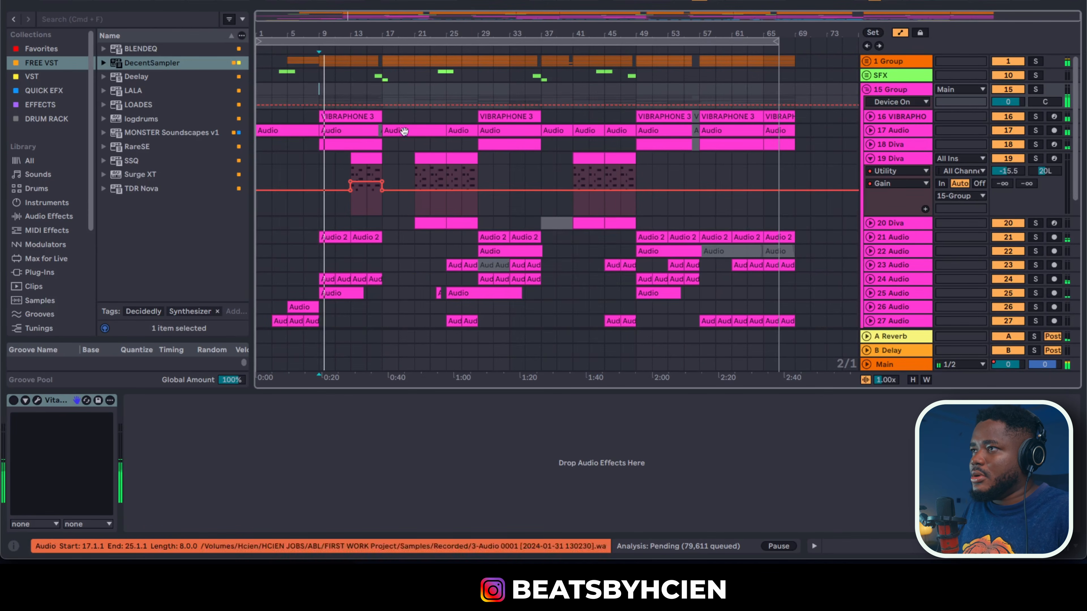
{"action": "left_click", "coordinate": [287, 156]}
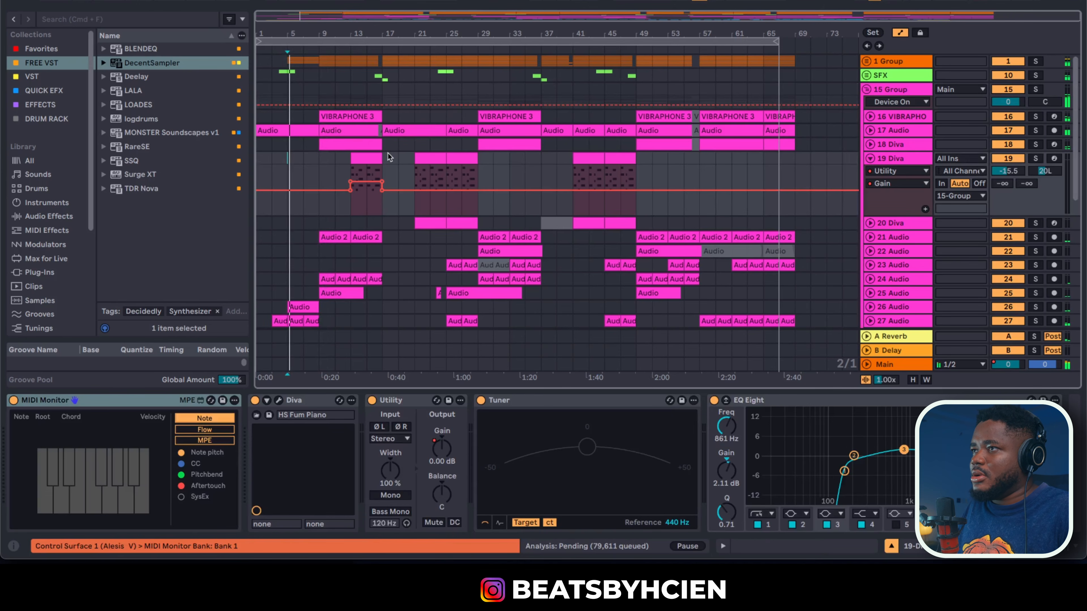
Fold the 19 Diva track, play the arrangement from bar 25, and hide the device chain
{"action": "left_click", "coordinate": [870, 159]}
{"action": "left_click", "coordinate": [447, 196]}
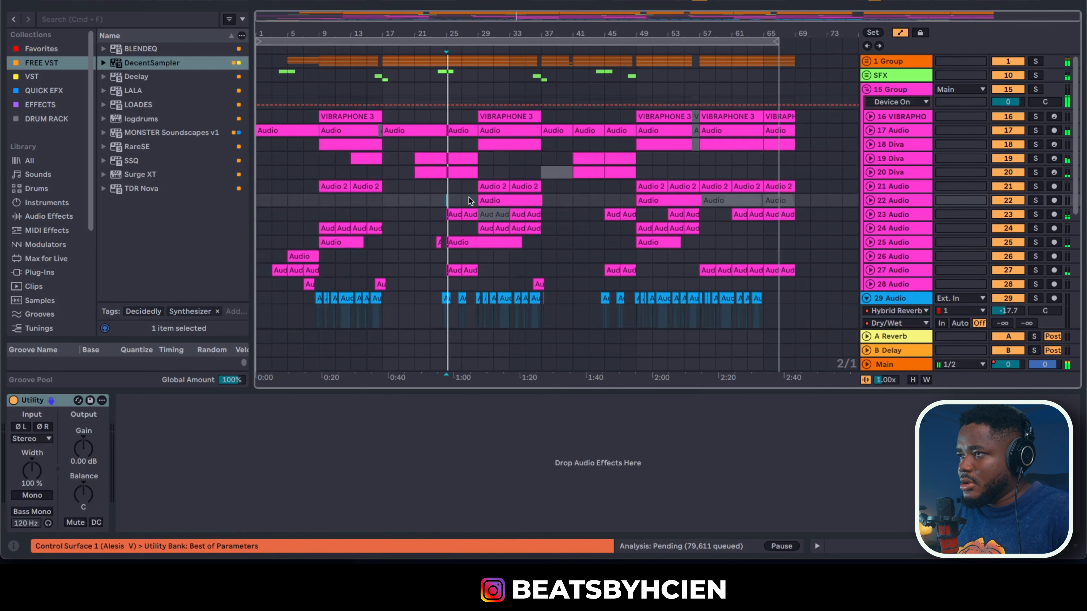
{"action": "left_click", "coordinate": [540, 392]}
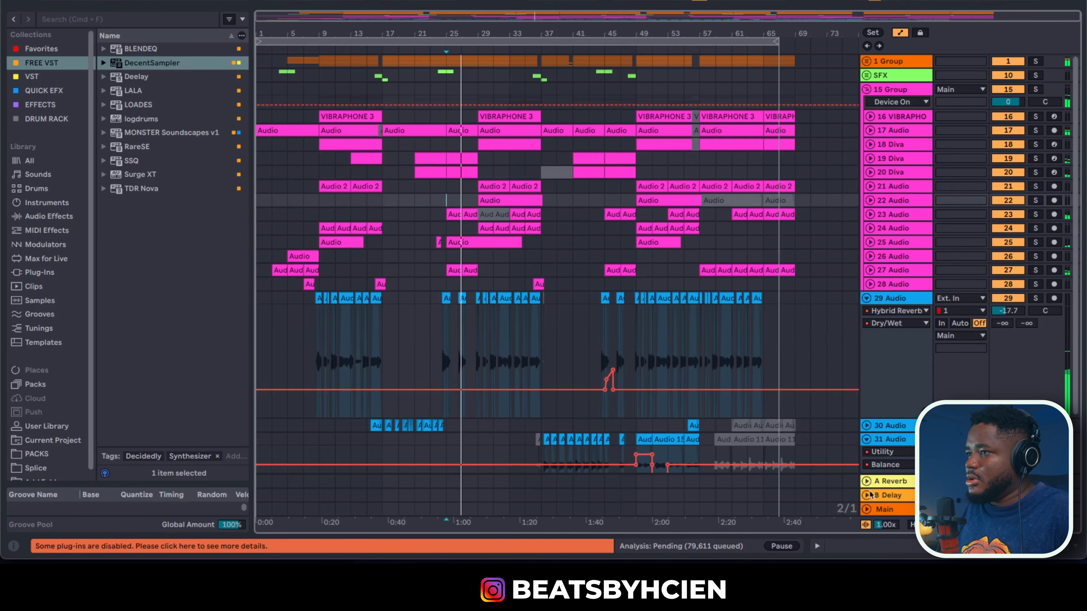
Add an Auto Filter from the audio effects to the end of the 1 Group device chain
{"action": "double_click", "coordinate": [897, 64]}
{"action": "left_click", "coordinate": [33, 218]}
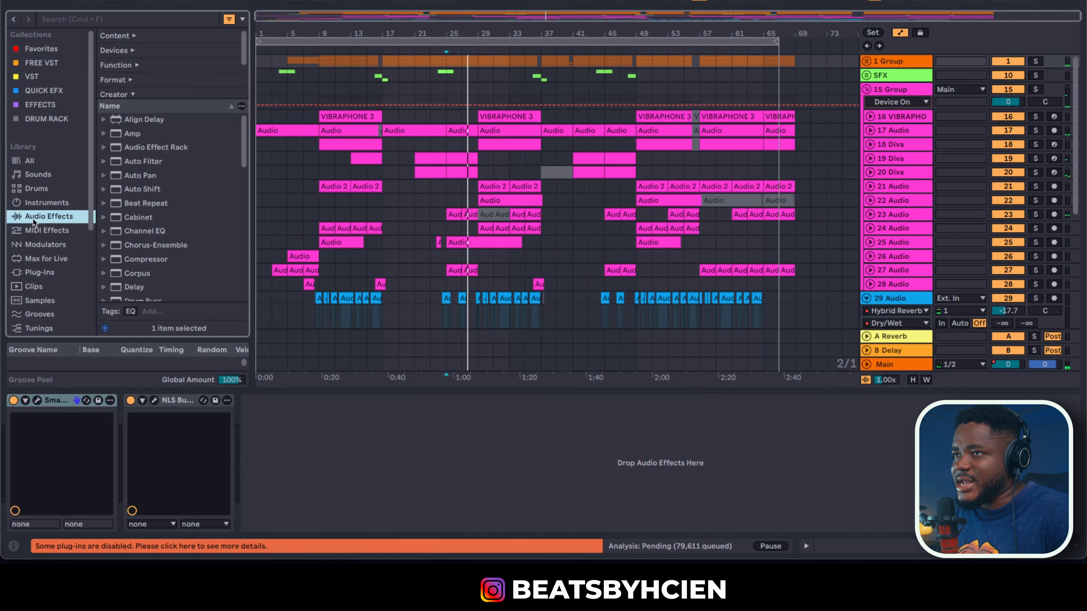
{"action": "double_click", "coordinate": [150, 161]}
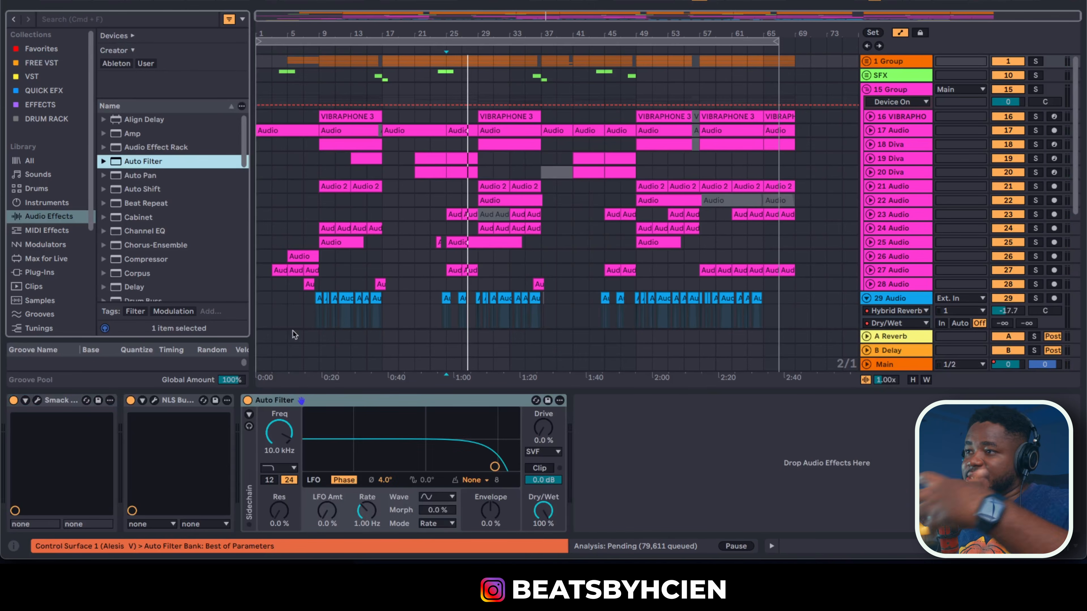
Show the Auto Filter's Device On automation for 1 Group and set its cutoff to 1.07 kHz with 29% resonance
{"action": "right_click", "coordinate": [251, 409]}
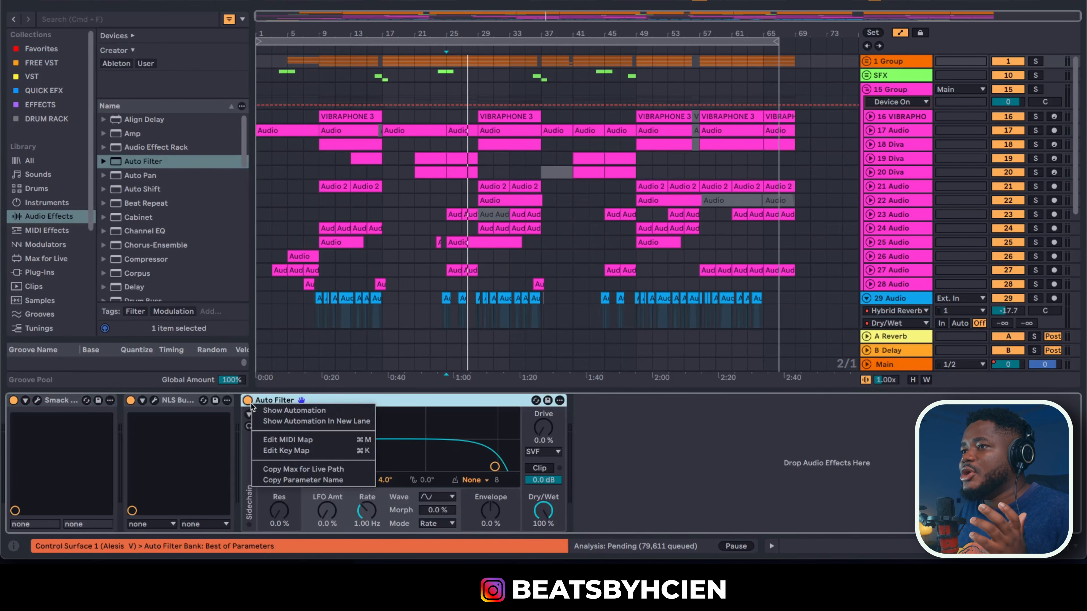
{"action": "left_click", "coordinate": [274, 411]}
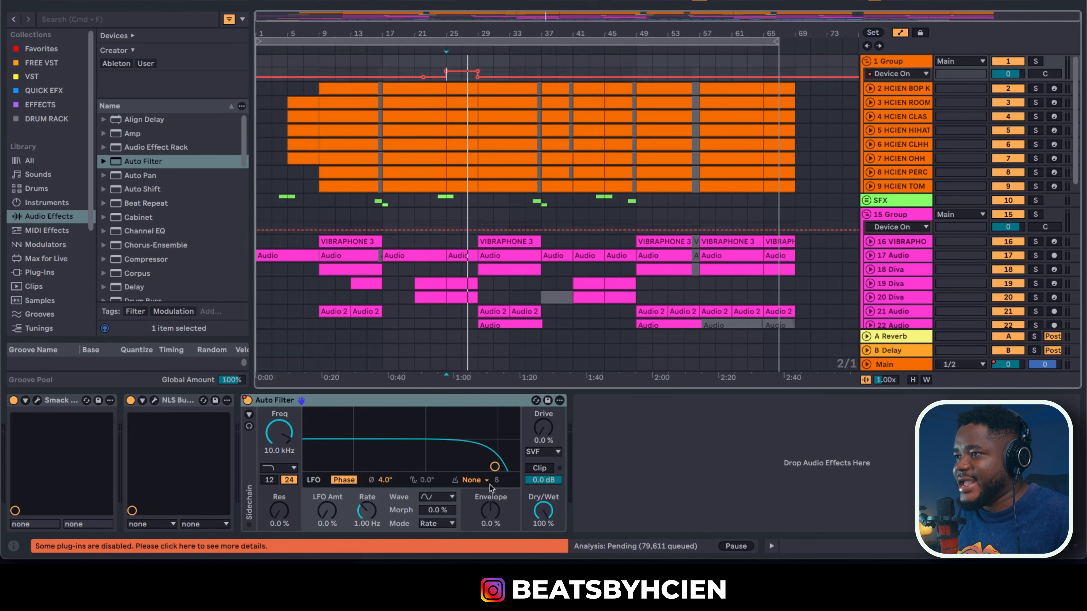
{"action": "left_click_drag", "start_coordinate": [502, 466], "coordinate": [477, 459]}
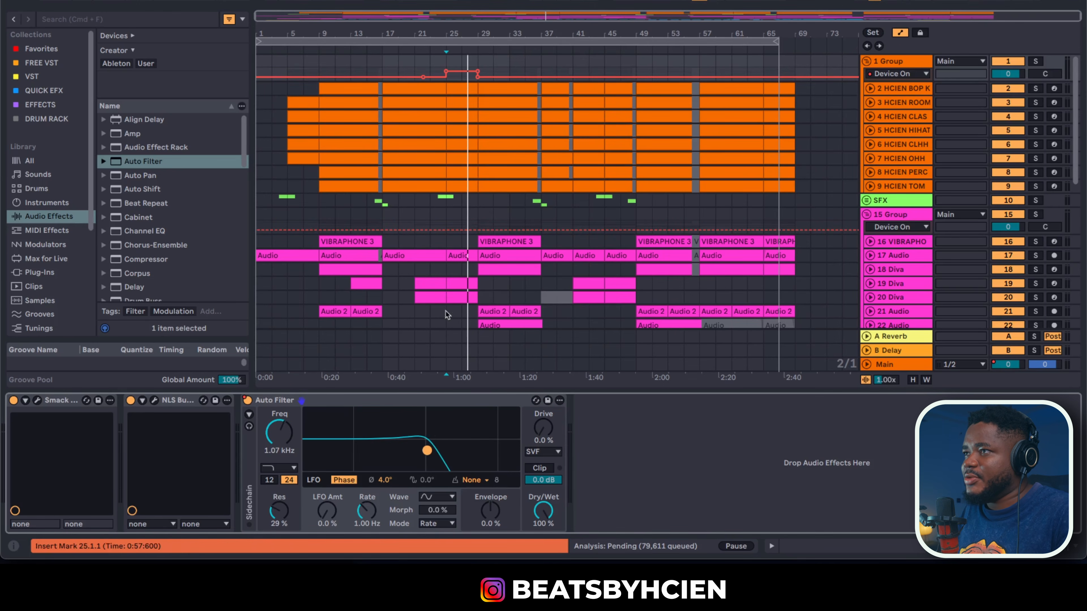
Play the arrangement from bar 23 to hear the drum group through the automated section at bars 25 to 29
{"action": "left_click", "coordinate": [430, 216]}
{"action": "key", "text": "space"}
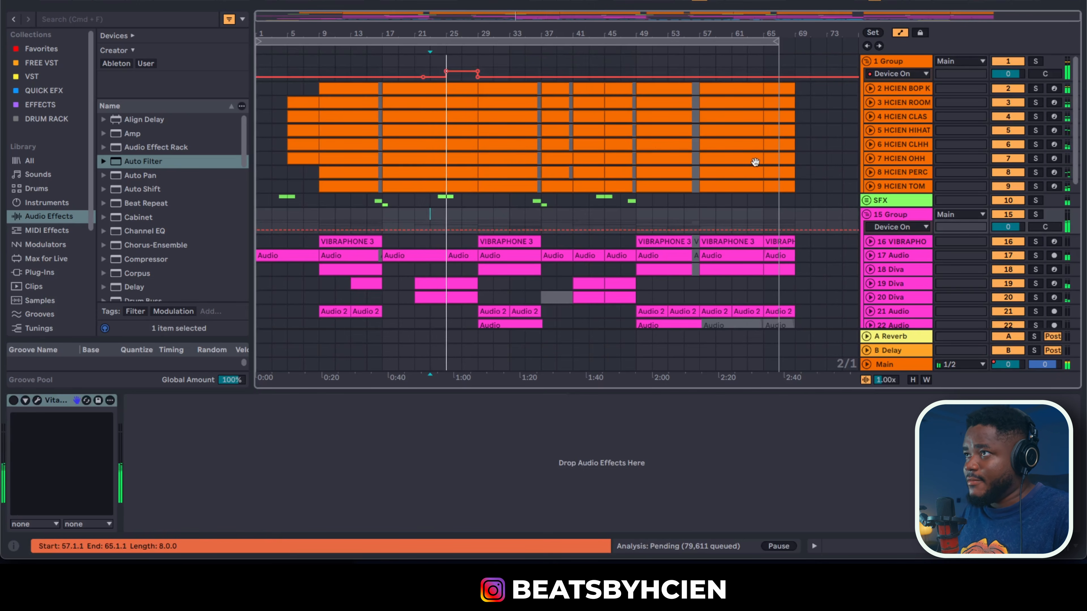
{"action": "left_click", "coordinate": [882, 74]}
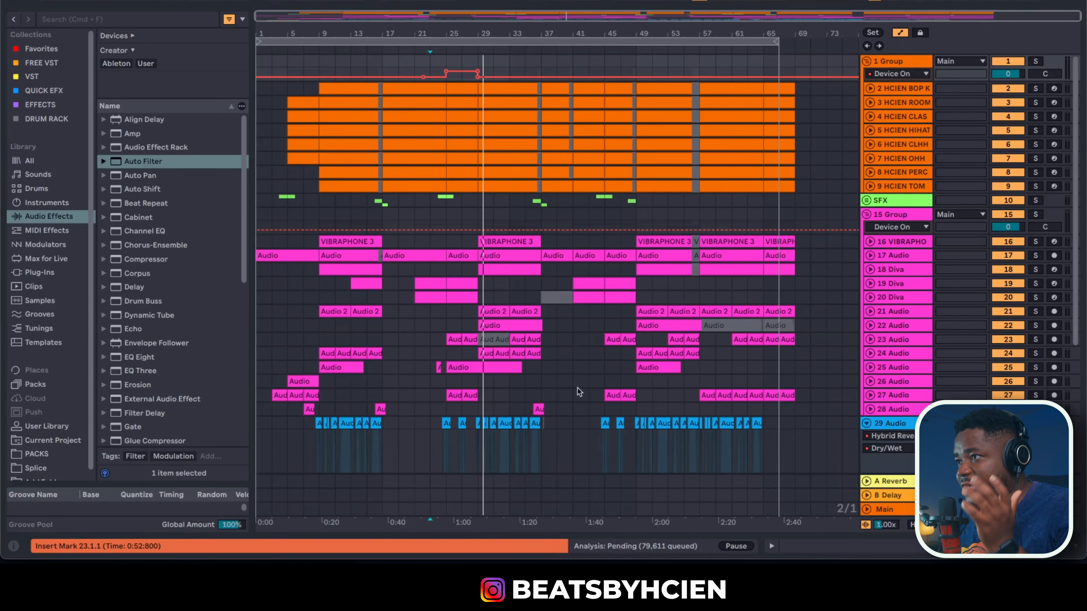
Select the 29 Audio vocal clips from 11.3.1 to 17.1.1 and show the Device On automation of the track's Waves Tune plug-in
{"action": "scroll", "coordinate": [577, 391], "scroll_direction": "down", "scroll_amount": 3}
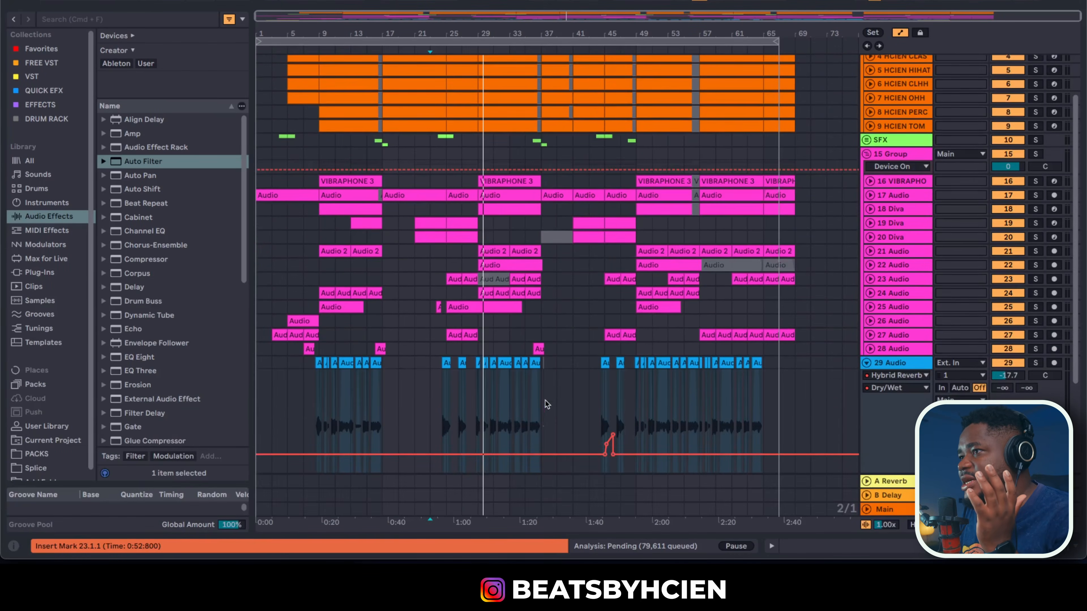
{"action": "scroll", "coordinate": [448, 418], "scroll_direction": "down", "scroll_amount": 1}
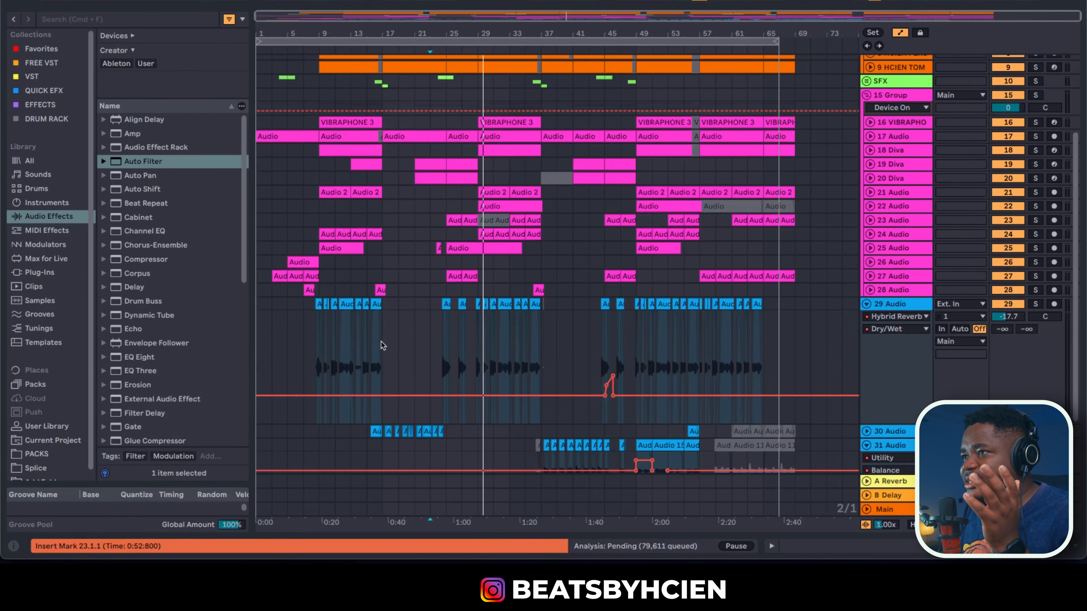
{"action": "left_click_drag", "start_coordinate": [382, 345], "coordinate": [478, 326]}
{"action": "left_click_drag", "start_coordinate": [319, 345], "coordinate": [387, 326]}
{"action": "double_click", "coordinate": [916, 304]}
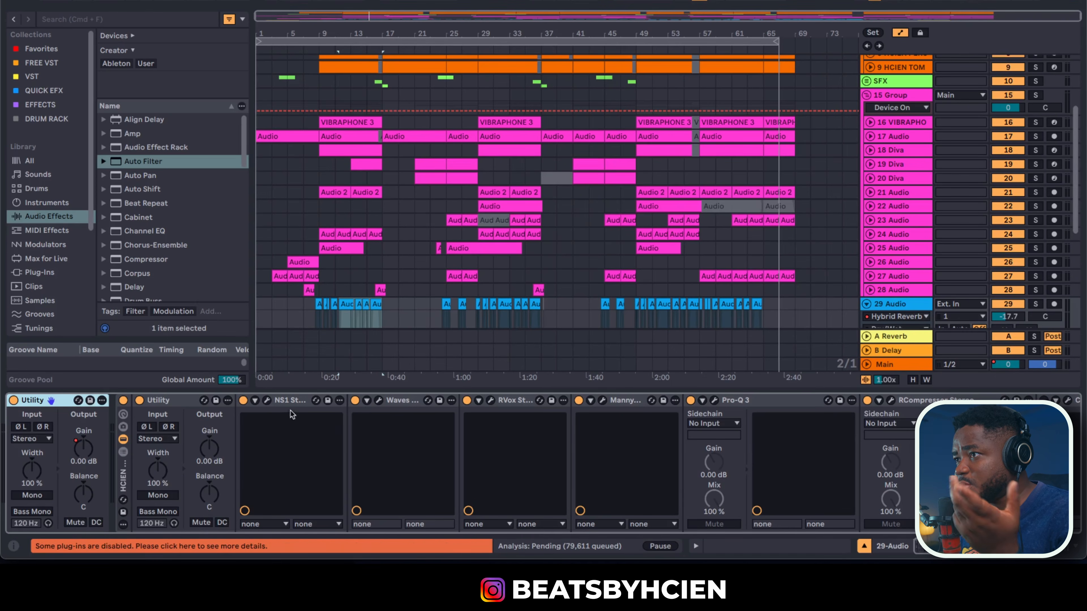
{"action": "right_click", "coordinate": [356, 400]}
{"action": "left_click", "coordinate": [385, 125]}
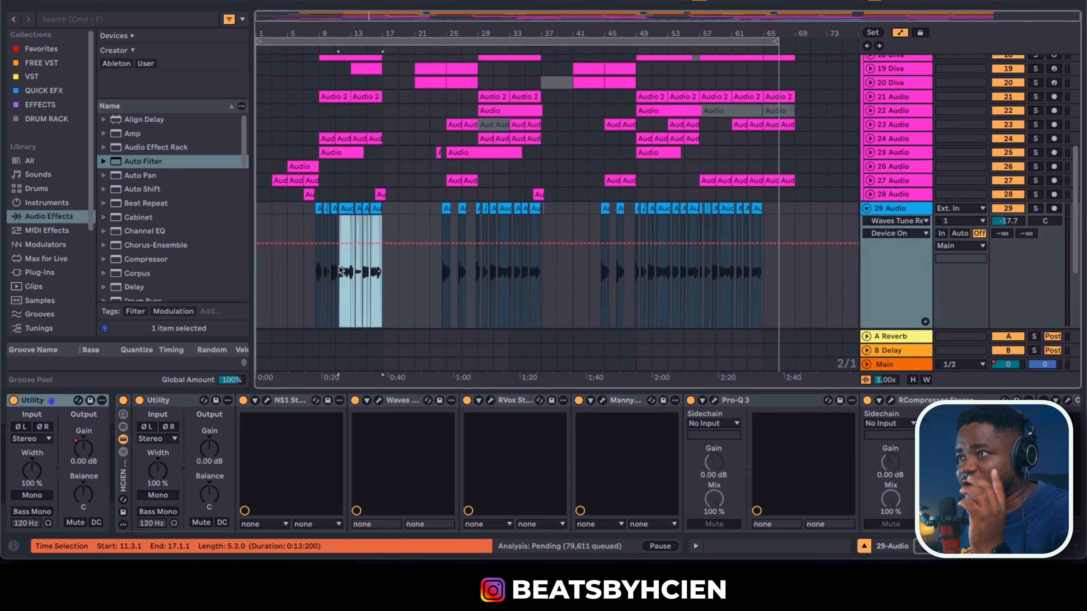
Automate Waves Tune Device On to stay off until 11.3.1 and on from there, undo the extra edit, and select 11.3.1 to 17.1.1
{"action": "left_click", "coordinate": [335, 243]}
{"action": "left_click", "coordinate": [313, 243]}
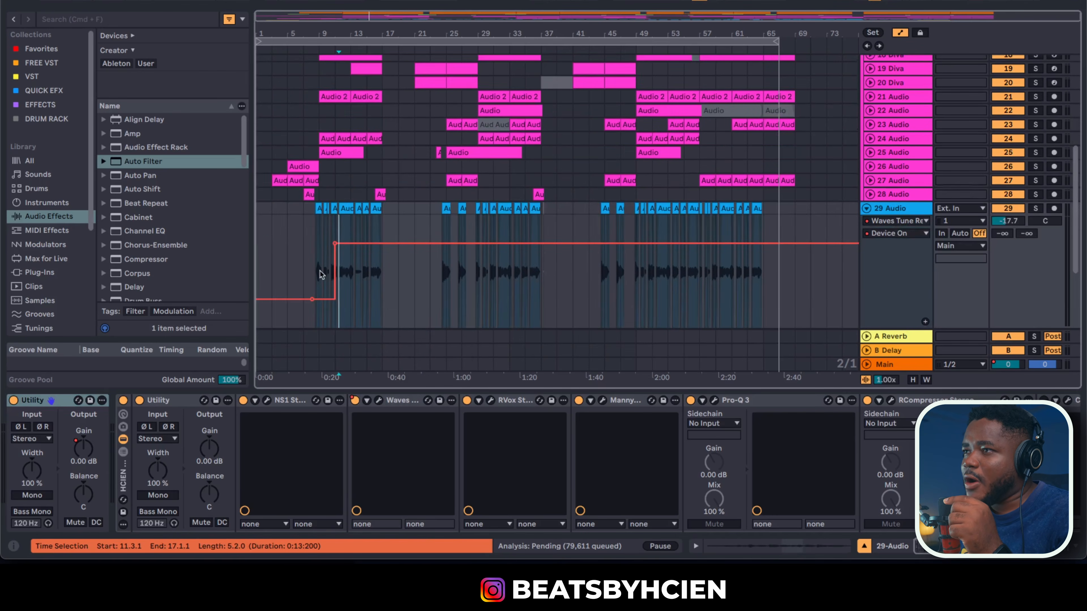
{"action": "left_click_drag", "start_coordinate": [311, 29], "coordinate": [317, 50]}
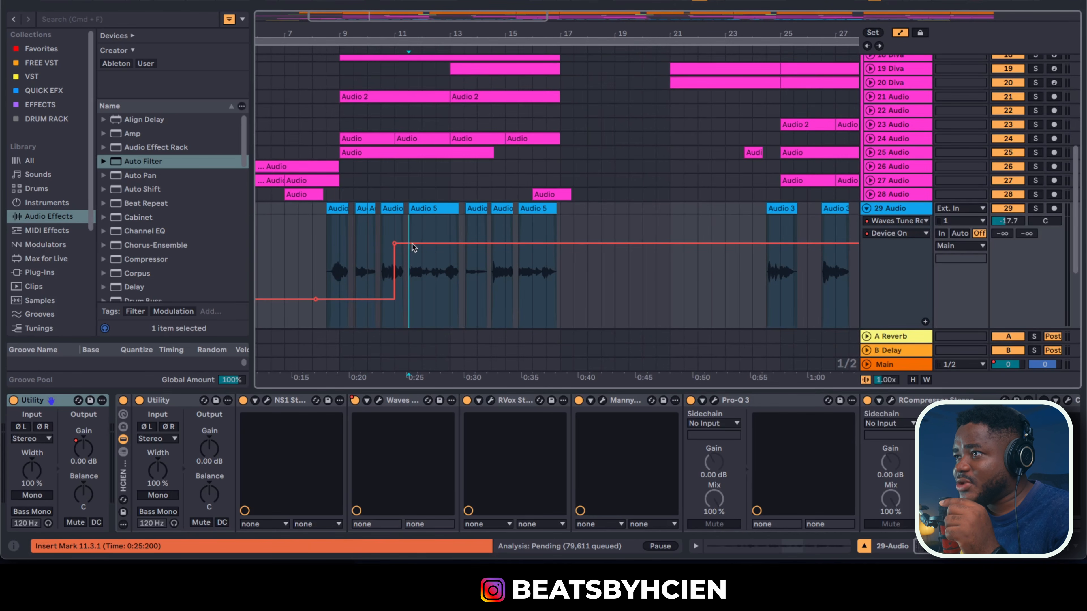
{"action": "left_click_drag", "start_coordinate": [408, 245], "coordinate": [423, 277]}
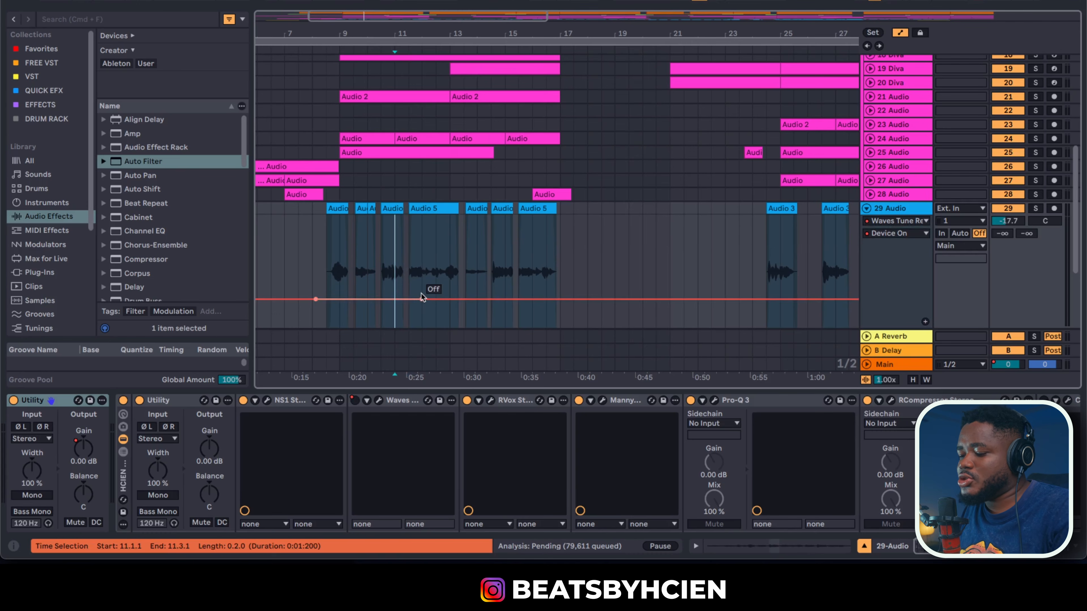
{"action": "key", "text": "super+z"}
{"action": "left_click", "coordinate": [560, 296]}
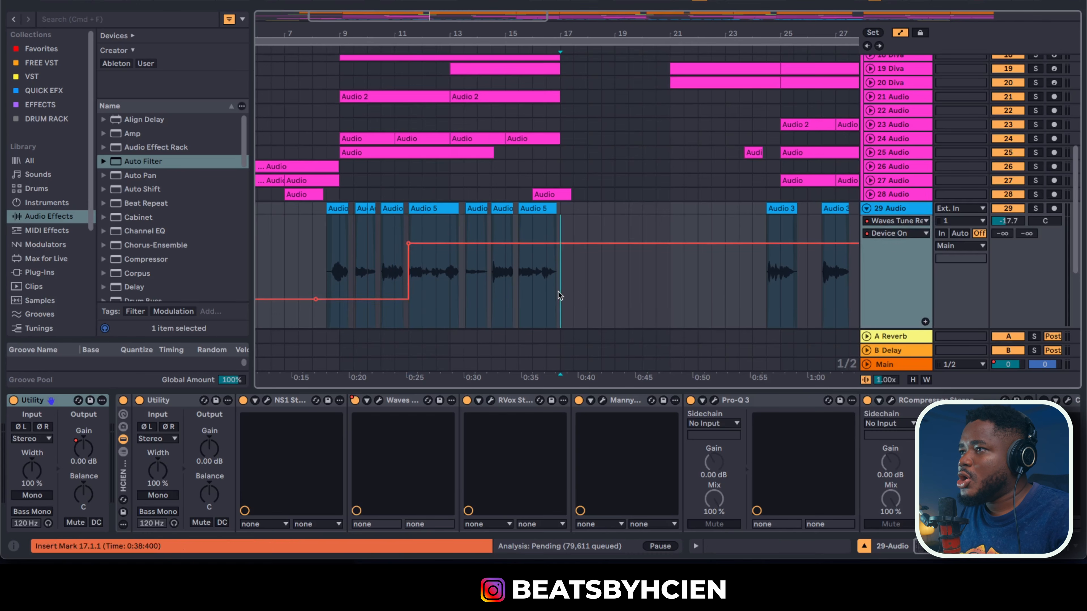
{"action": "left_click_drag", "start_coordinate": [560, 295], "coordinate": [407, 202]}
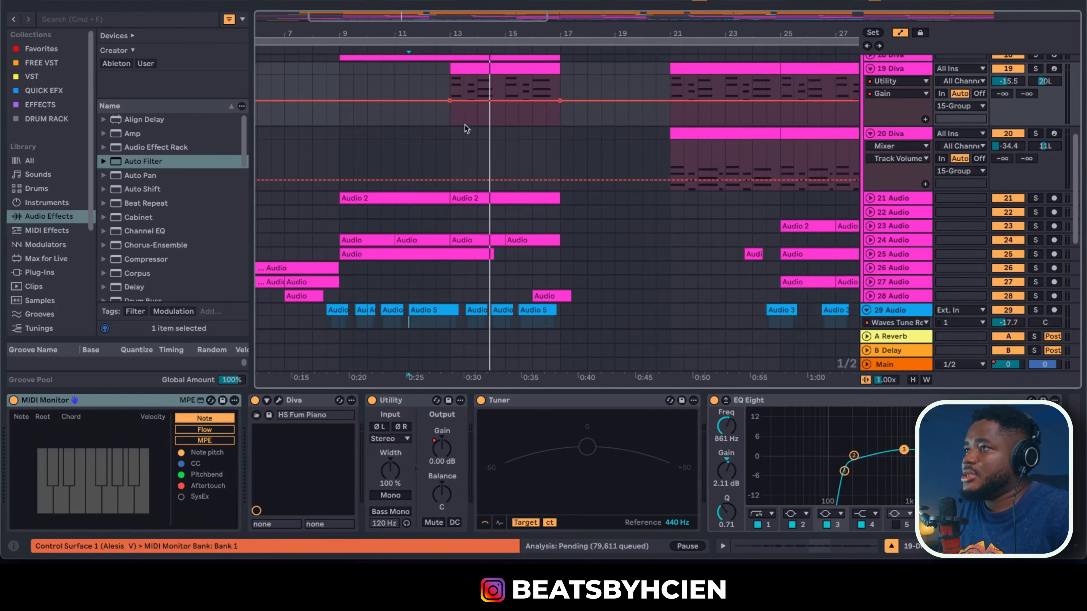
Select the 29 Audio clip from 15.3.1 to bar 17 and insert LittleAlterBoy from QUICK EFX just before Pro-Q 3
{"action": "scroll", "coordinate": [617, 246], "scroll_direction": "down", "scroll_amount": 5}
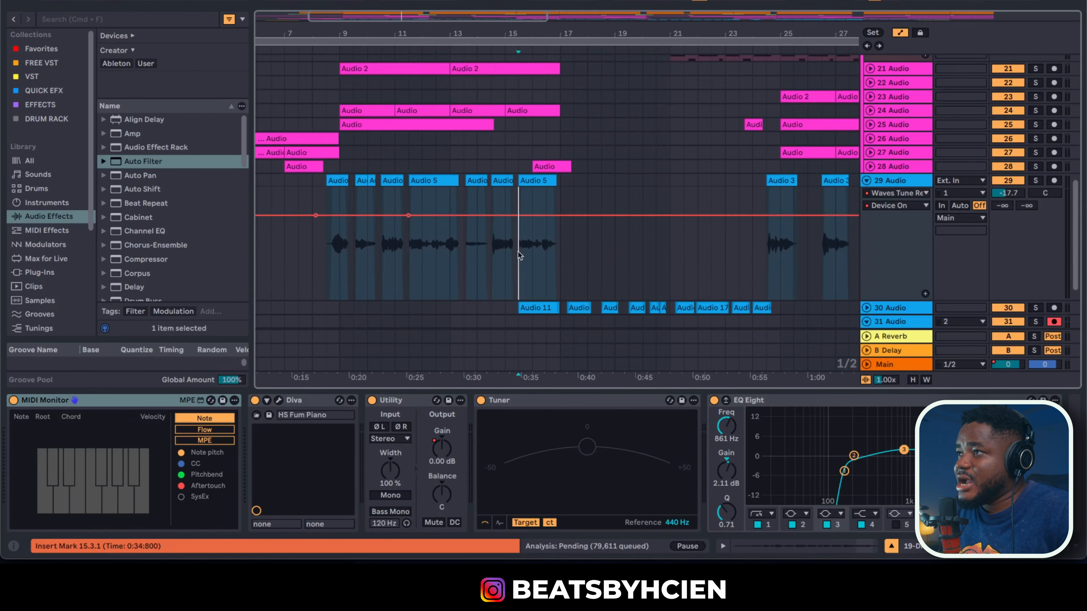
{"action": "left_click_drag", "start_coordinate": [517, 251], "coordinate": [552, 193]}
{"action": "left_click", "coordinate": [79, 105]}
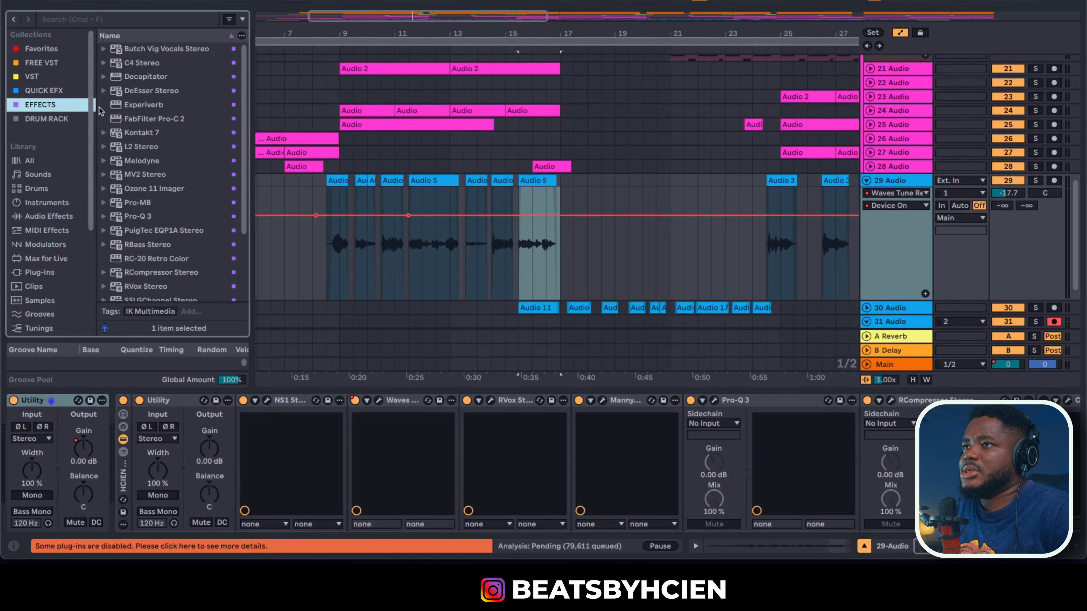
{"action": "left_click", "coordinate": [47, 91]}
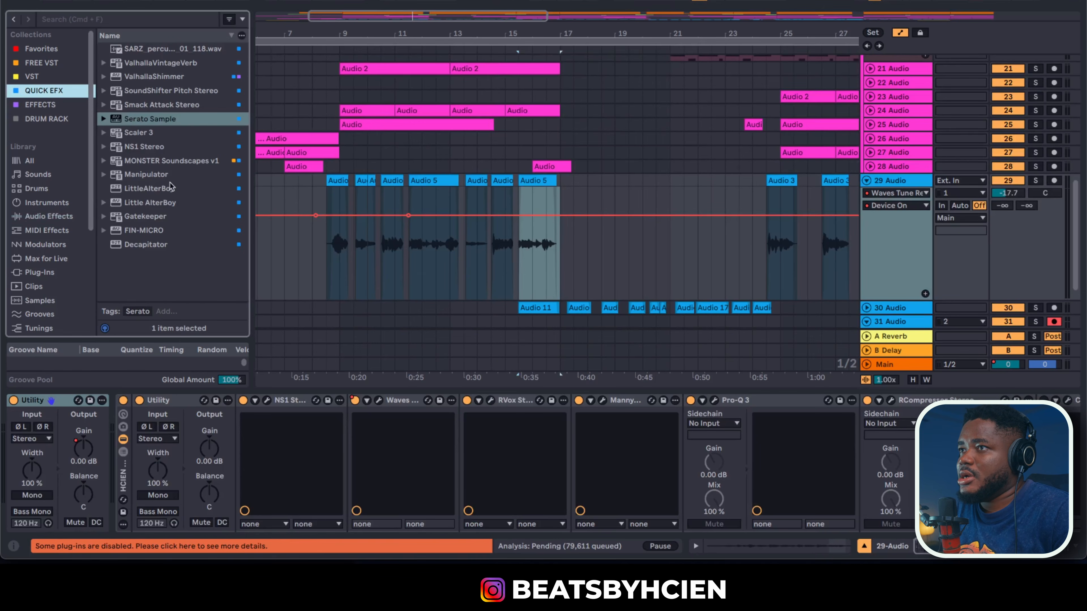
{"action": "left_click_drag", "start_coordinate": [150, 190], "coordinate": [658, 420]}
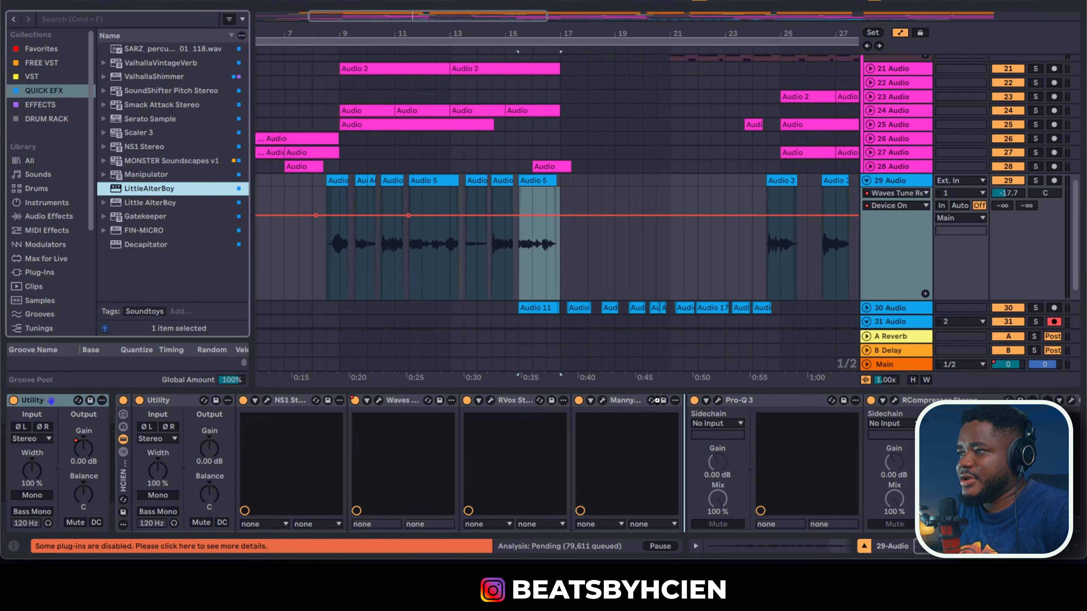
{"action": "left_click_drag", "start_coordinate": [670, 377], "coordinate": [678, 366]}
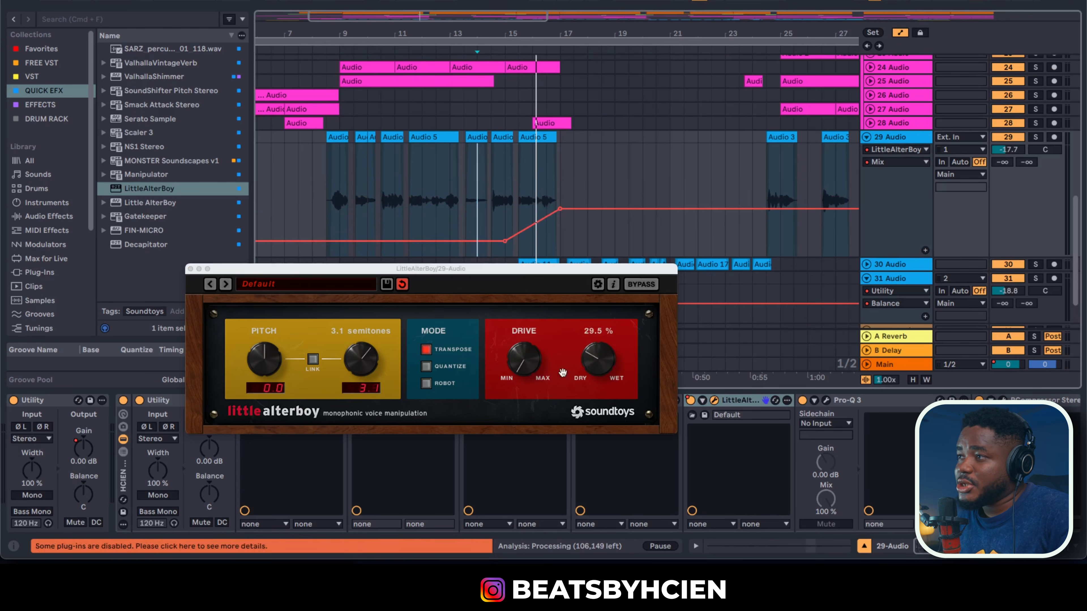
Reshape the LittleAlterBoy Mix automation into a steep rise to 0.64 between bar 16 and the middle of bar 16, listening from bar 15
{"action": "left_click_drag", "start_coordinate": [562, 211], "coordinate": [505, 235]}
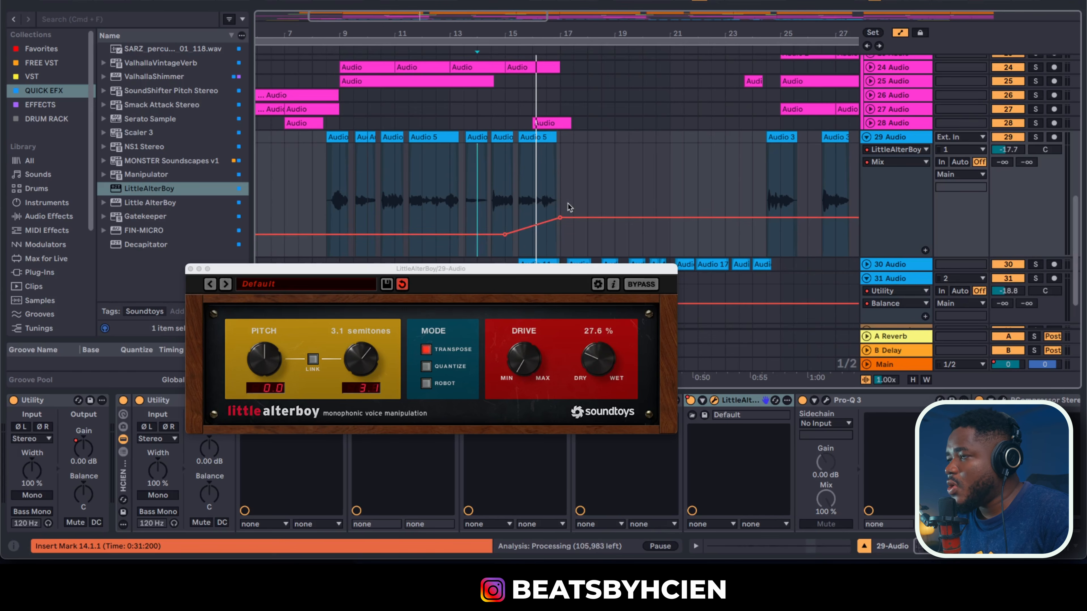
{"action": "left_click", "coordinate": [502, 190]}
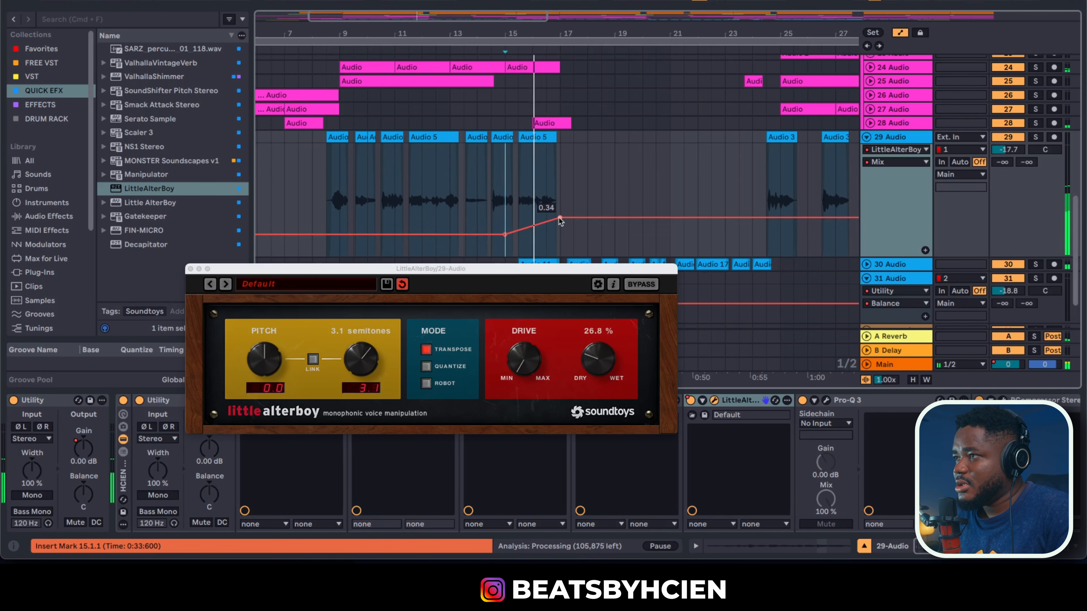
{"action": "left_click_drag", "start_coordinate": [561, 219], "coordinate": [559, 185]}
{"action": "left_click_drag", "start_coordinate": [504, 234], "coordinate": [534, 240]}
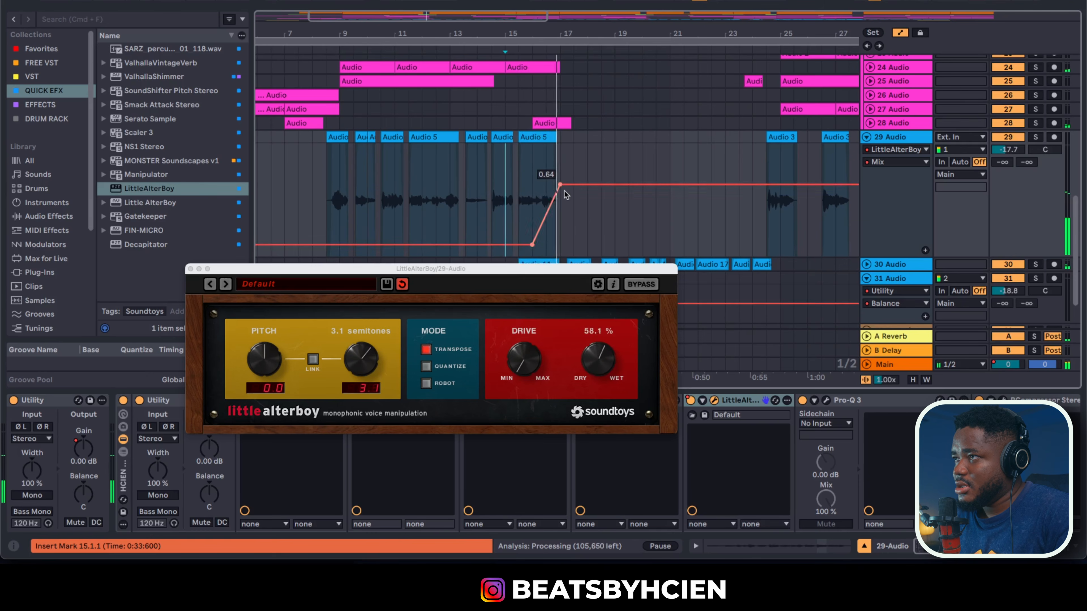
{"action": "left_click_drag", "start_coordinate": [561, 185], "coordinate": [546, 185]}
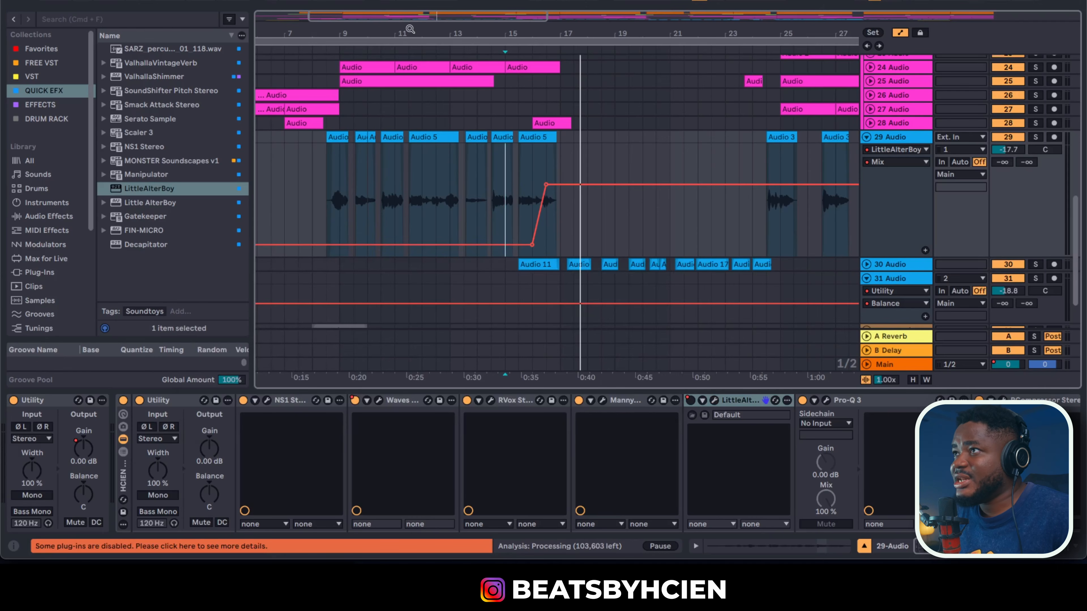
Bring the whole arrangement into view without the device chain and select the empty stretch before the first vocal clip on 29 Audio
{"action": "left_click_drag", "start_coordinate": [410, 29], "coordinate": [410, 5]}
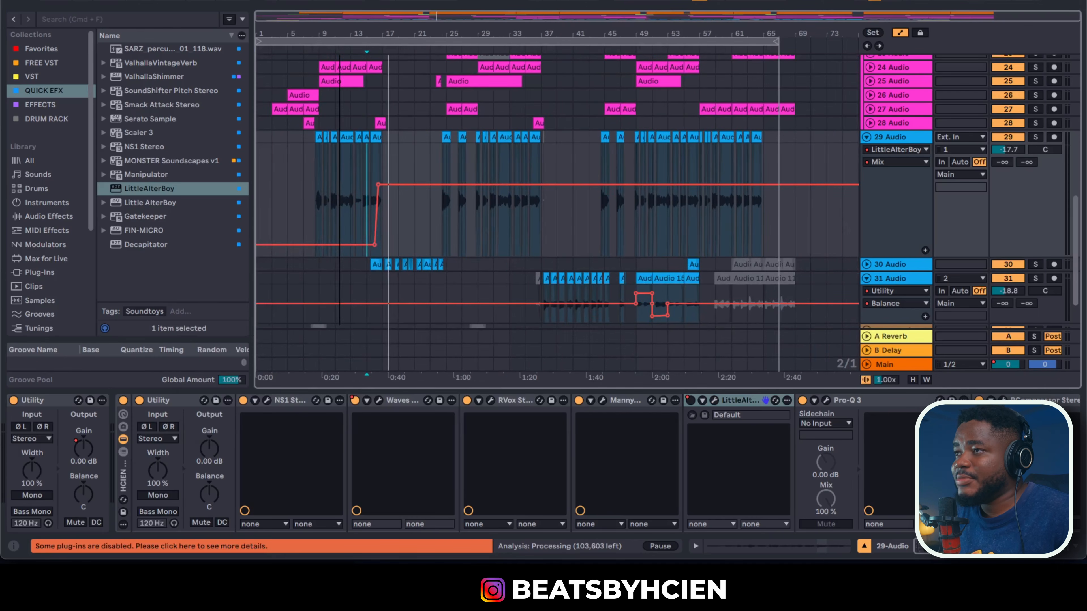
{"action": "left_click", "coordinate": [322, 391]}
{"action": "left_click_drag", "start_coordinate": [270, 281], "coordinate": [305, 251]}
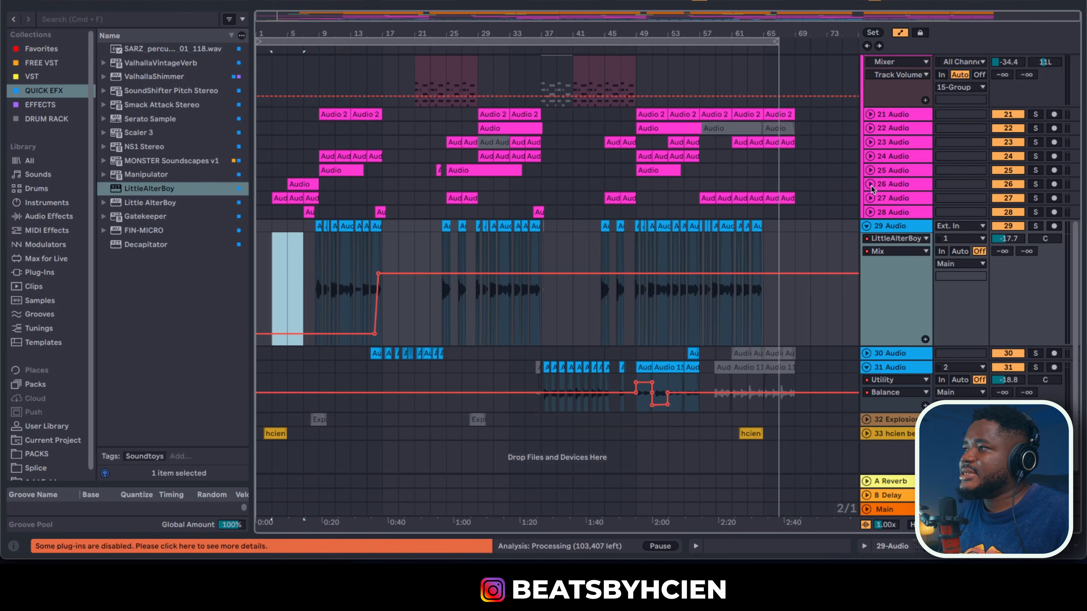
Expand track 27 Audio and automate its Utility Gain to ramp up from bar 3 to bar 9, with a lowered peak just above the following level
{"action": "left_click", "coordinate": [870, 197]}
{"action": "left_click", "coordinate": [870, 197]}
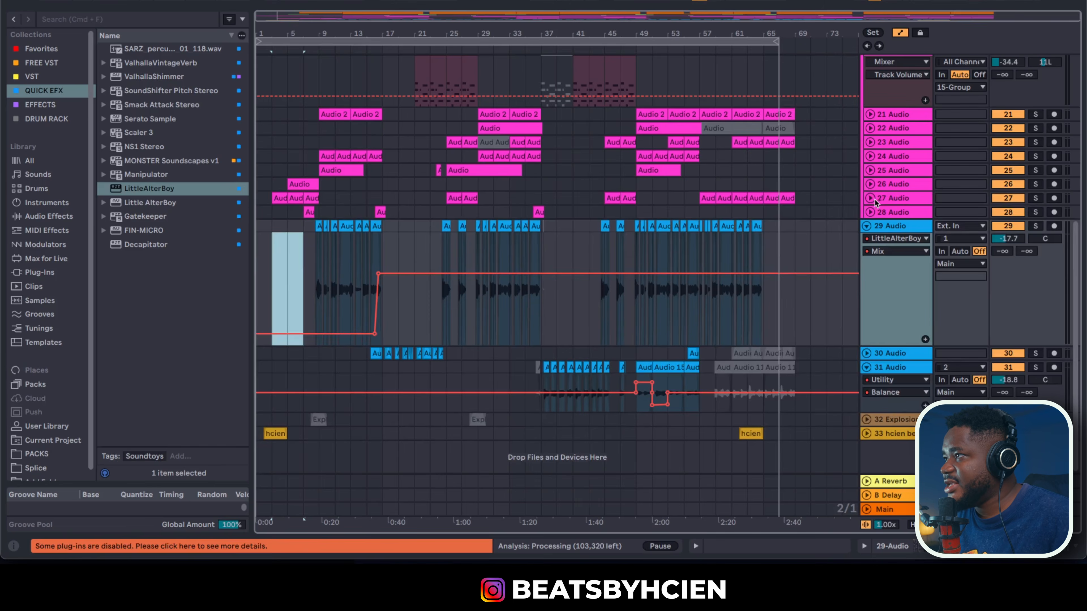
{"action": "left_click", "coordinate": [870, 197]}
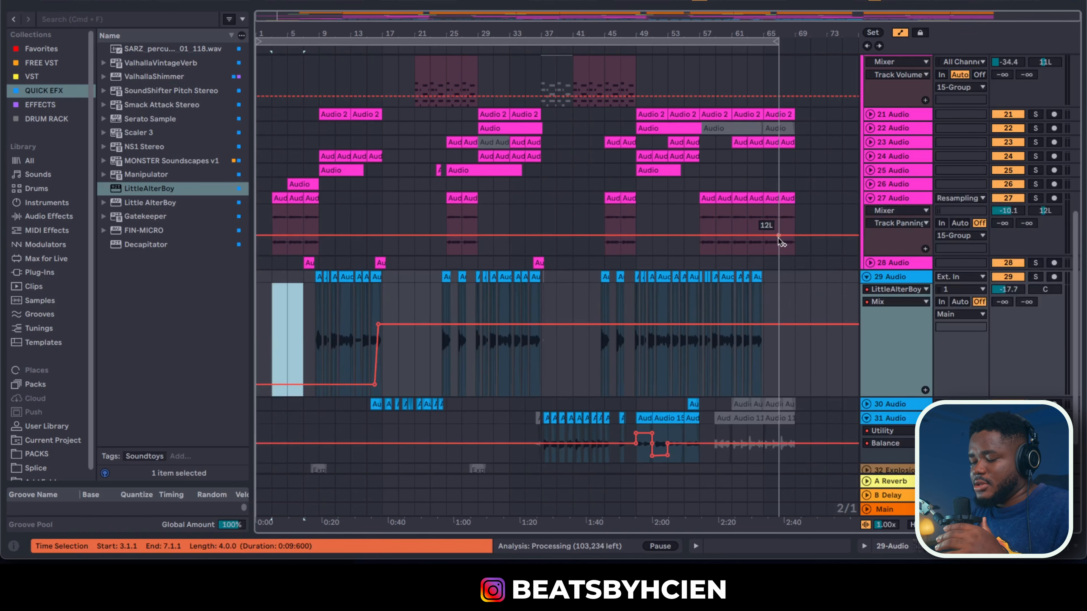
{"action": "left_click", "coordinate": [277, 228]}
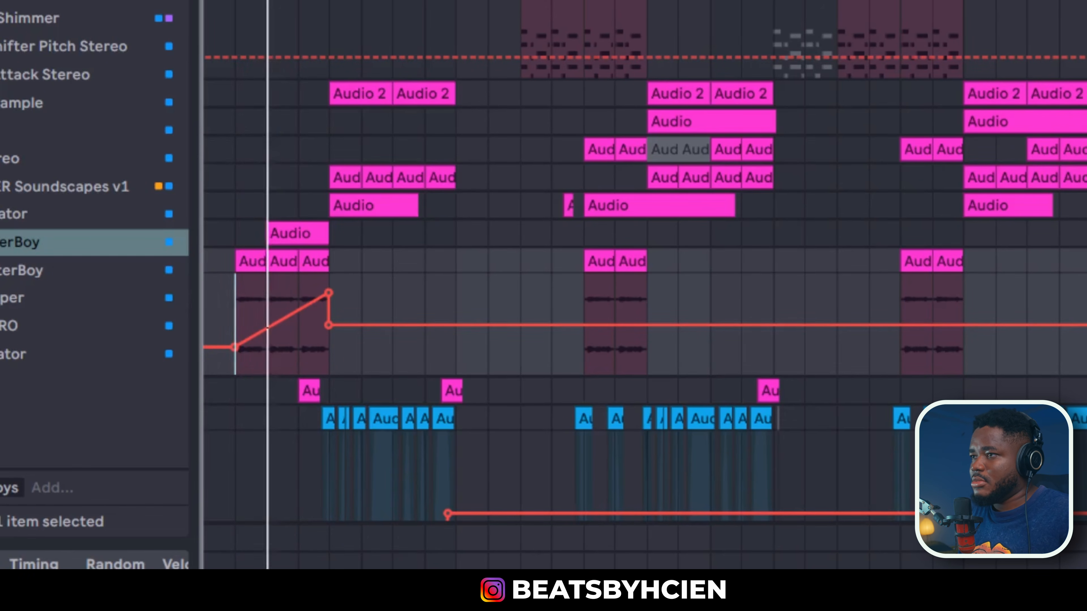
{"action": "key", "text": "ctrl+alt+l"}
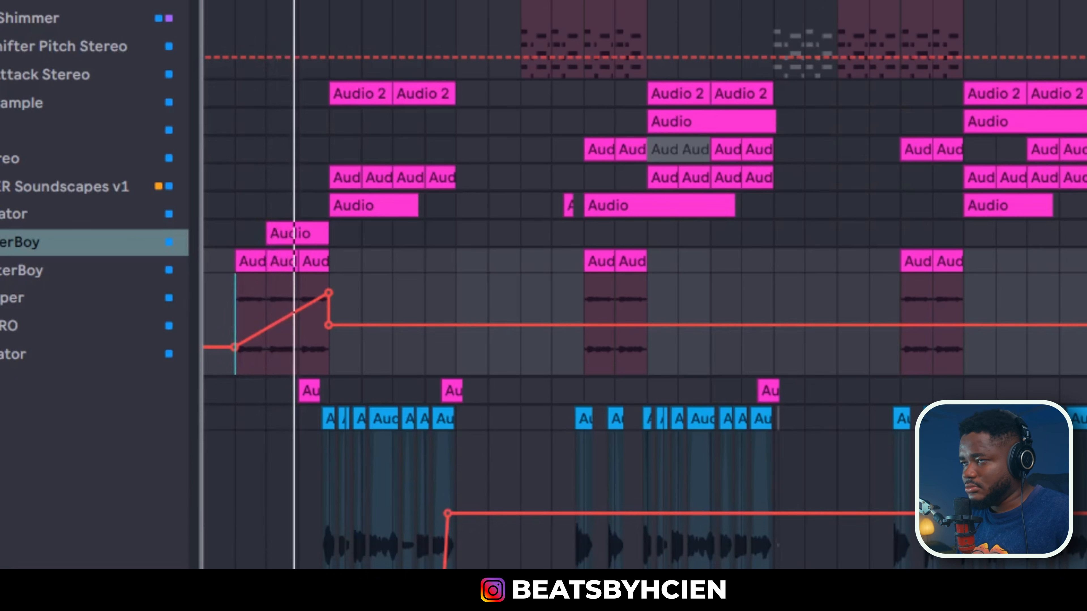
{"action": "left_click_drag", "start_coordinate": [328, 293], "coordinate": [329, 310]}
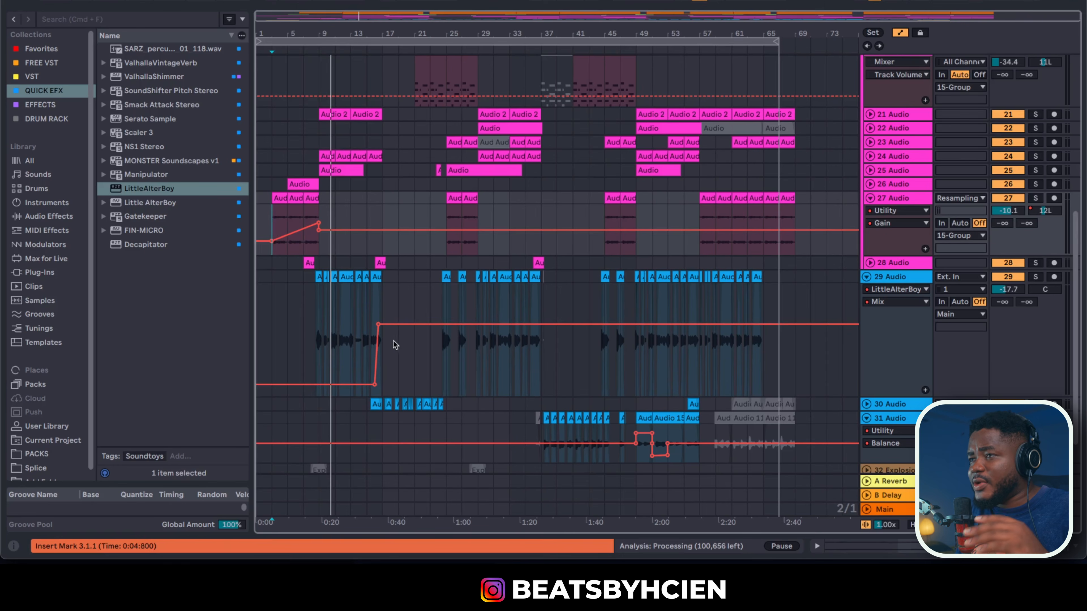
Select bars 3 to 9 across tracks 26 to 28, and bring up Utility's Device On automation for 27 Audio
{"action": "left_click_drag", "start_coordinate": [273, 266], "coordinate": [321, 195]}
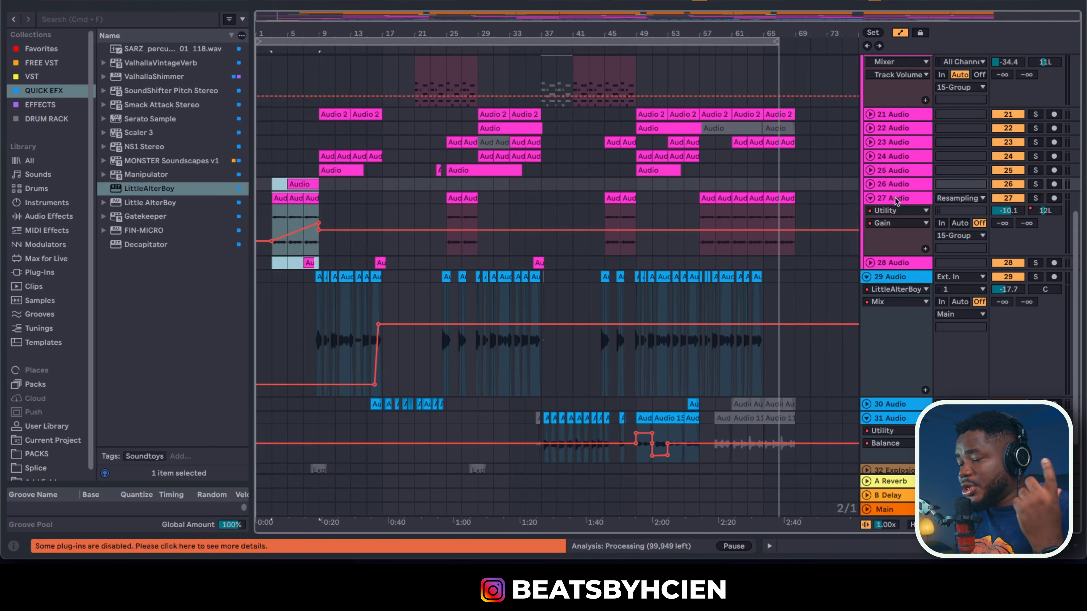
{"action": "right_click", "coordinate": [15, 401]}
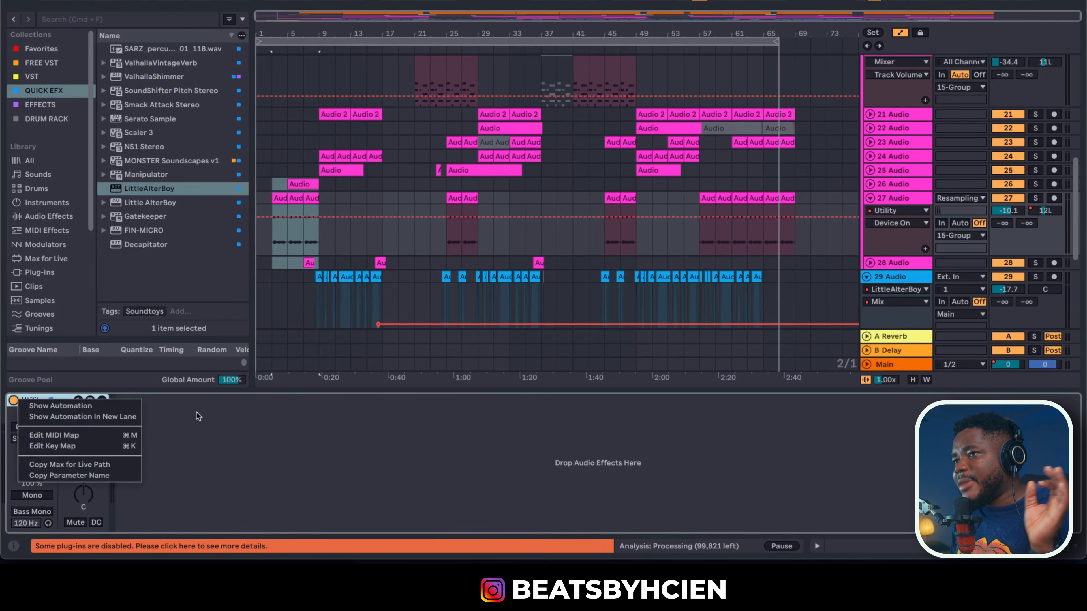
{"action": "left_click", "coordinate": [222, 412]}
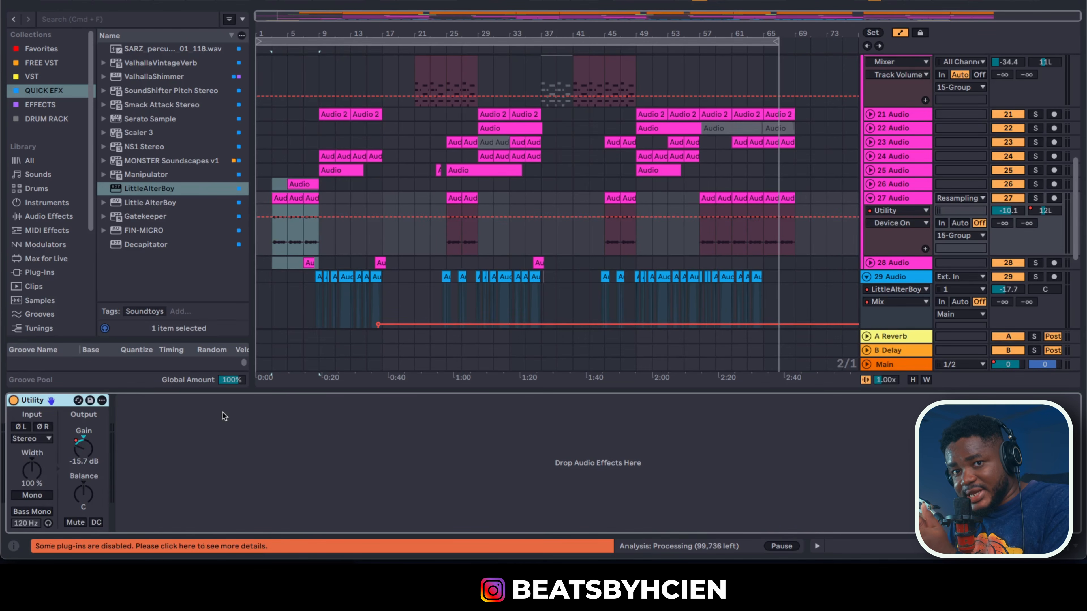